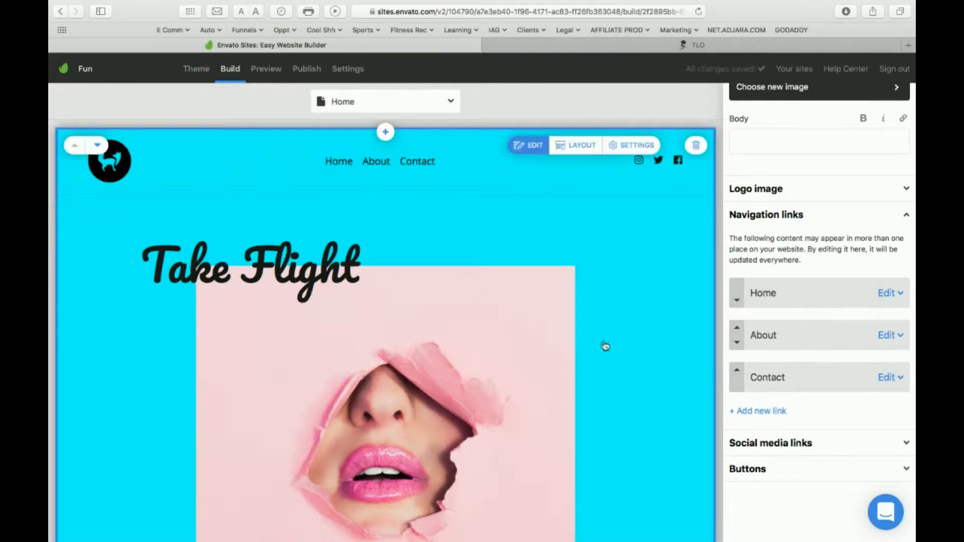
Add a navigation link with the text Shop and move it directly after the Home link.
click(759, 411)
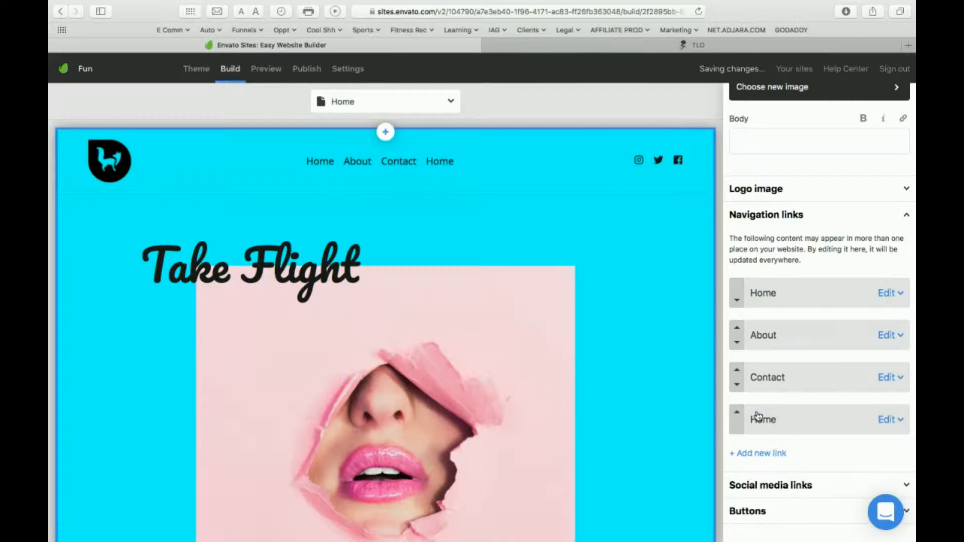
click(781, 419)
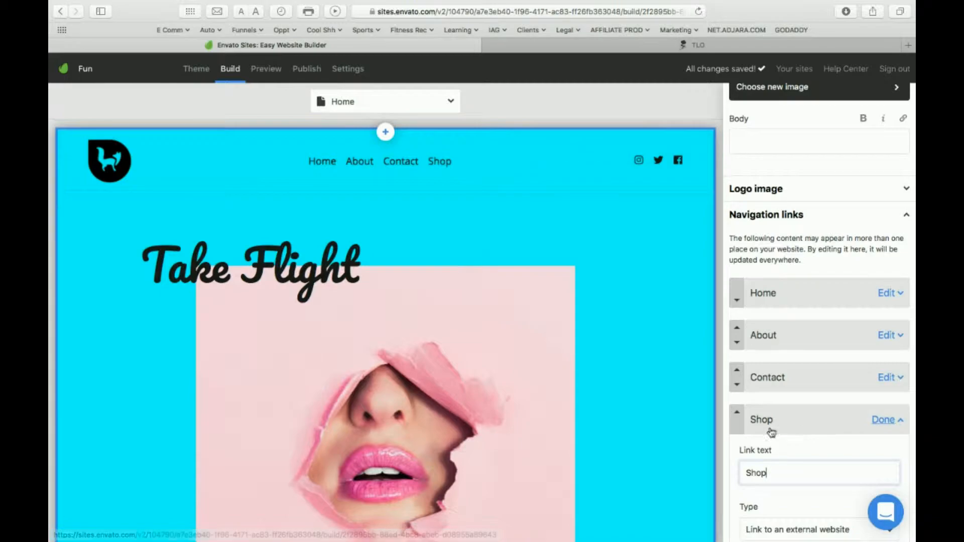
drag(750, 420, 750, 379)
click(742, 366)
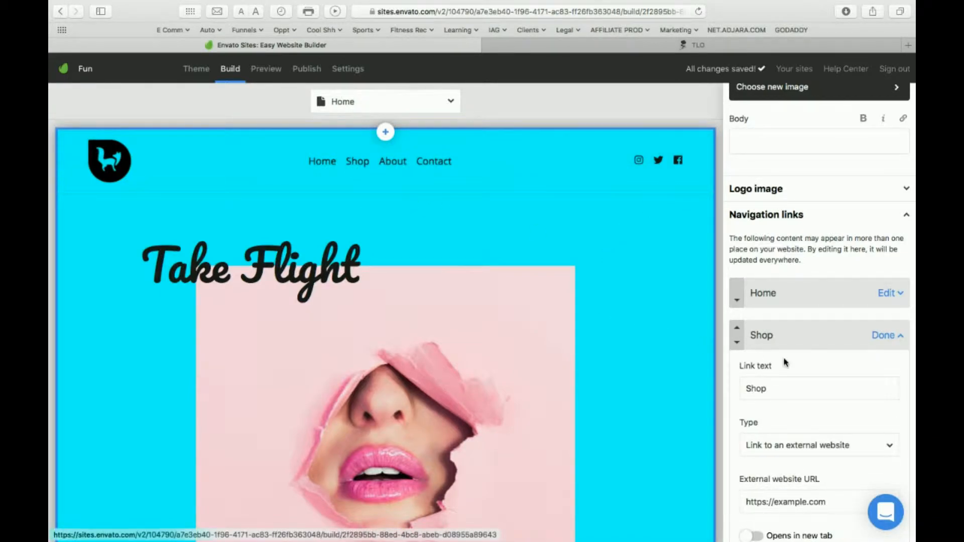
Remove the Twitter entry from the header's social media links.
scroll(856, 316, down, 5)
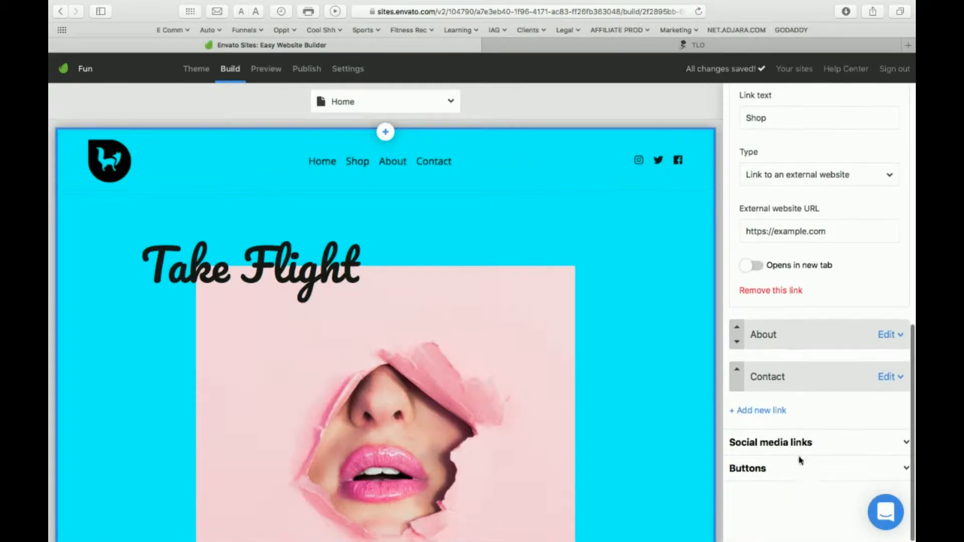
click(772, 443)
scroll(771, 443, down, 5)
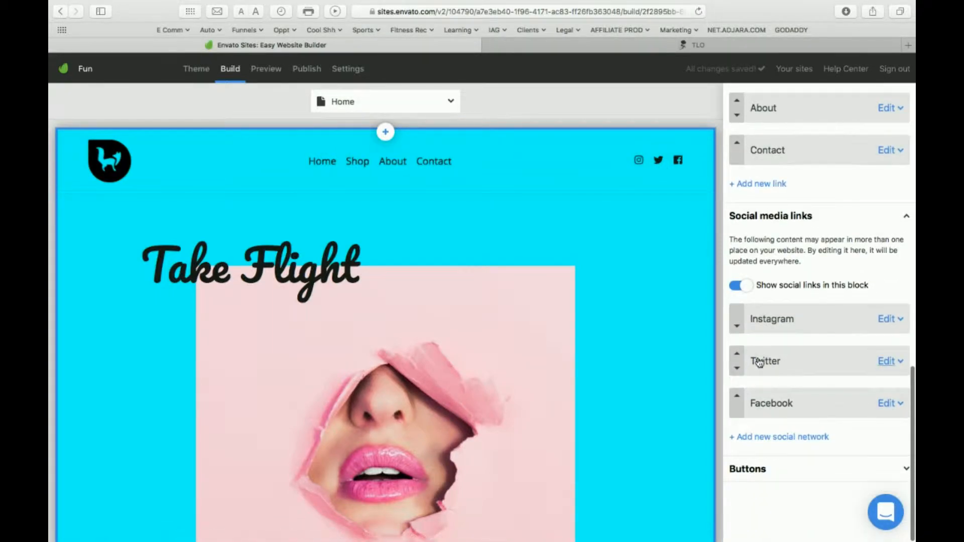
click(852, 362)
scroll(802, 410, down, 3)
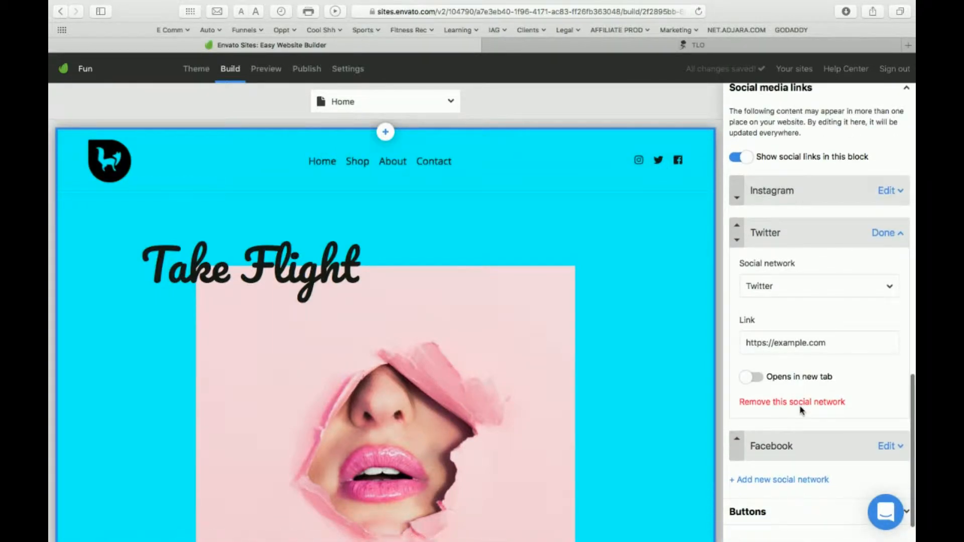
click(782, 405)
click(591, 290)
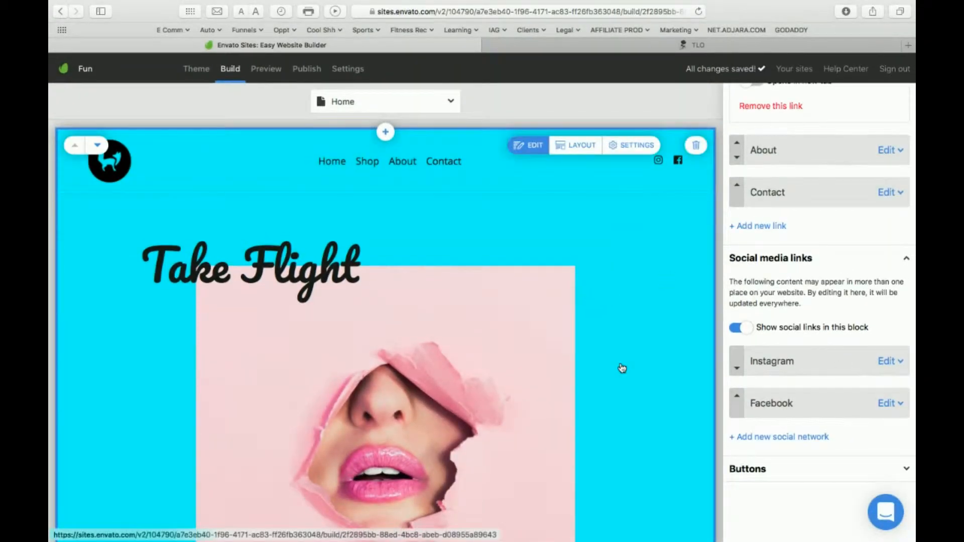
Preview an Audio Player block directly below the Take Flight header and dismiss the preview.
scroll(516, 383, down, 8)
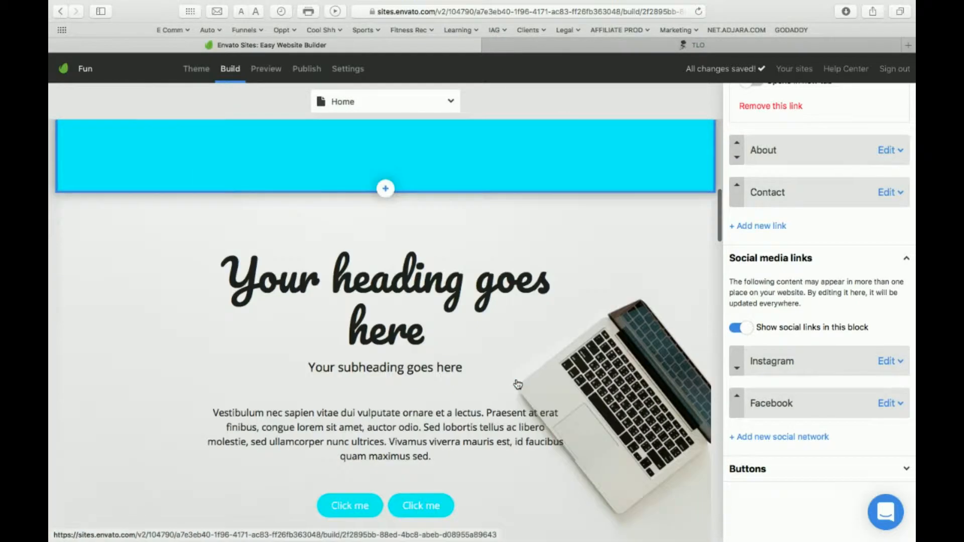
scroll(516, 383, up, 3)
click(385, 274)
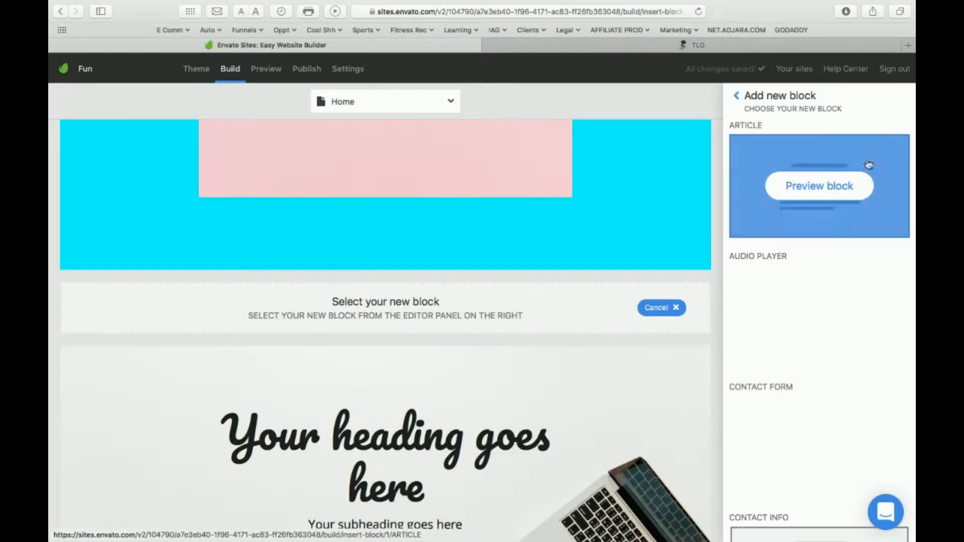
scroll(831, 256, down, 1)
click(813, 284)
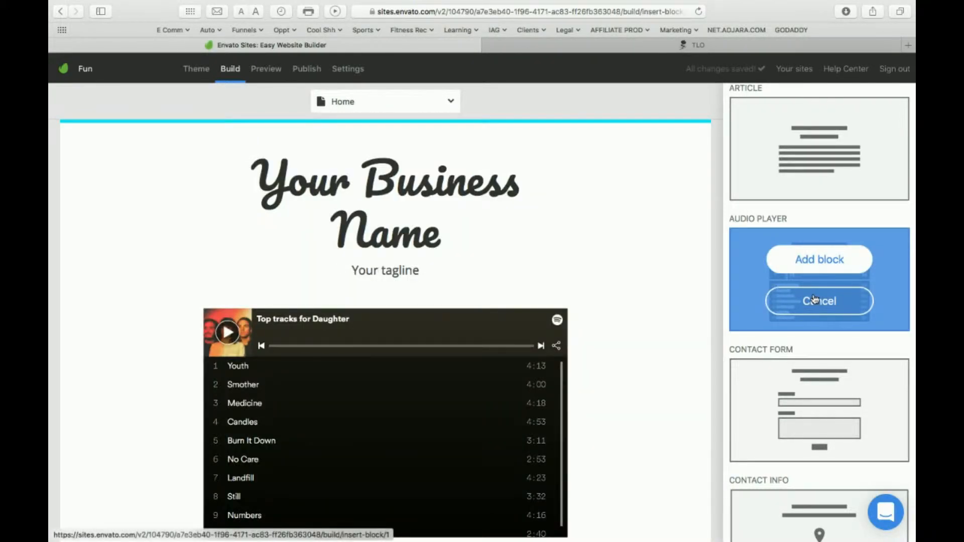
click(814, 299)
Preview a Contact Info block at the same insertion point and dismiss the preview.
scroll(815, 299, down, 6)
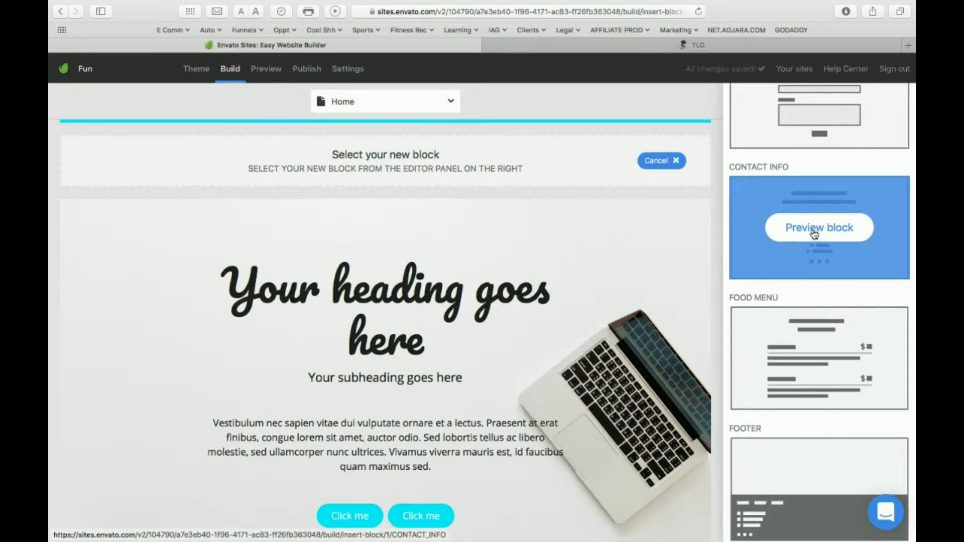
click(814, 229)
mouse_move(404, 273)
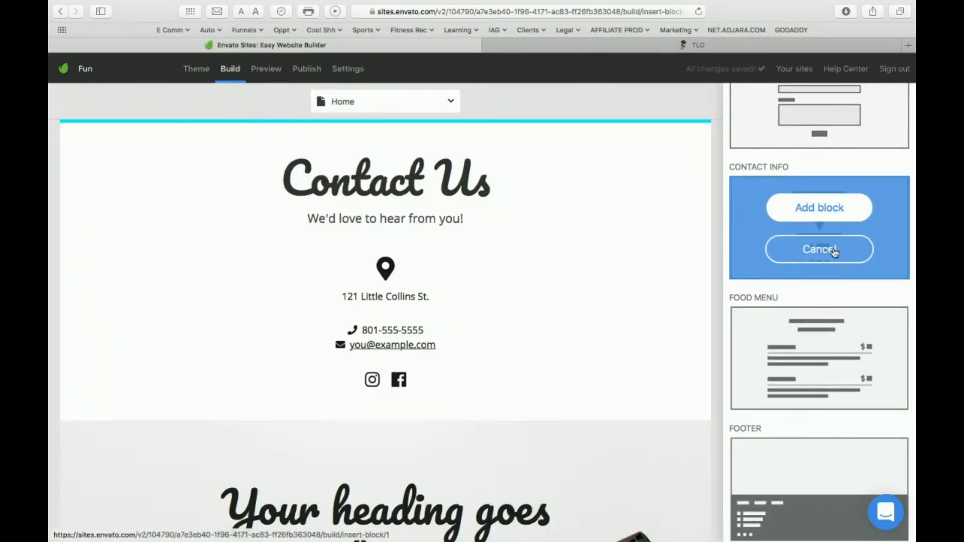
click(833, 251)
Preview a Footer block at the same insertion point, dismiss it, and view the home page's existing lower blocks.
scroll(818, 361, down, 3)
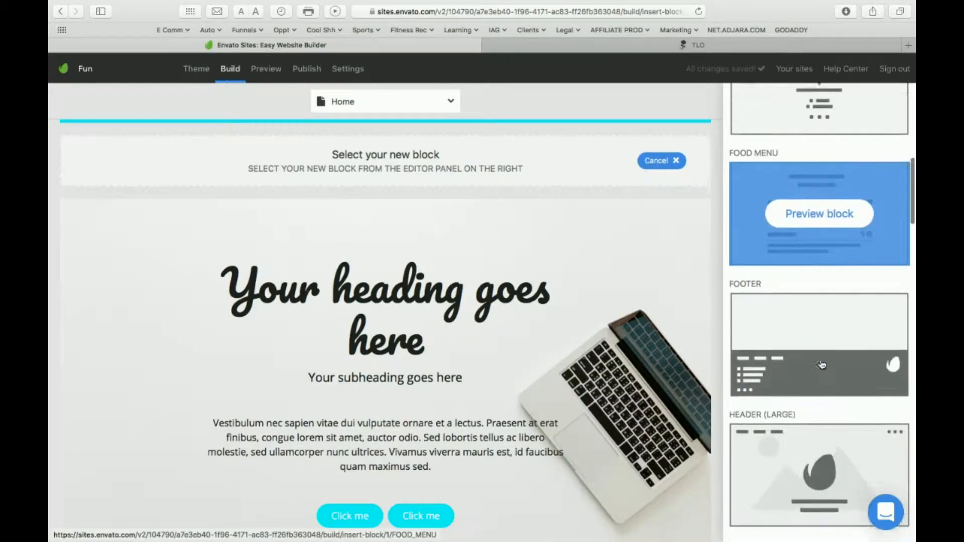
click(804, 317)
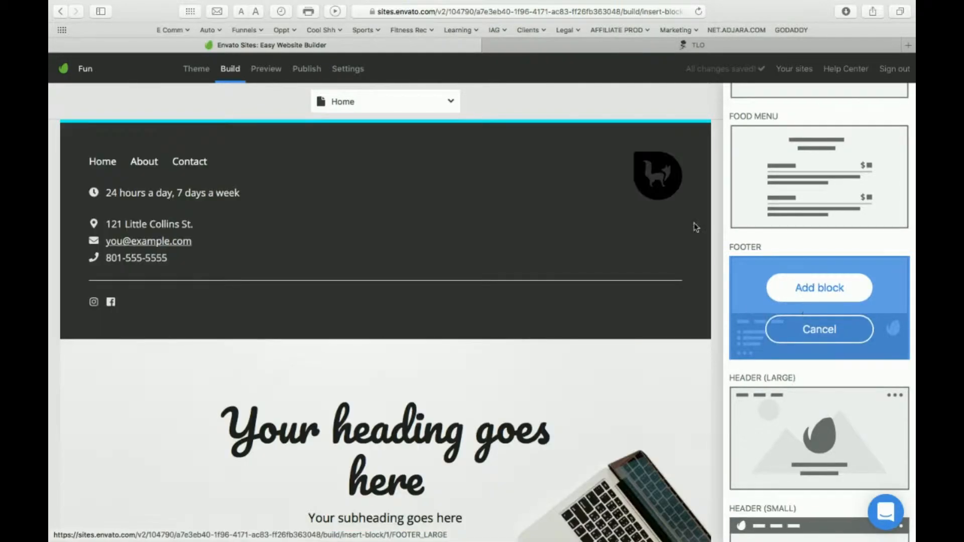
click(444, 228)
scroll(472, 402, down, 20)
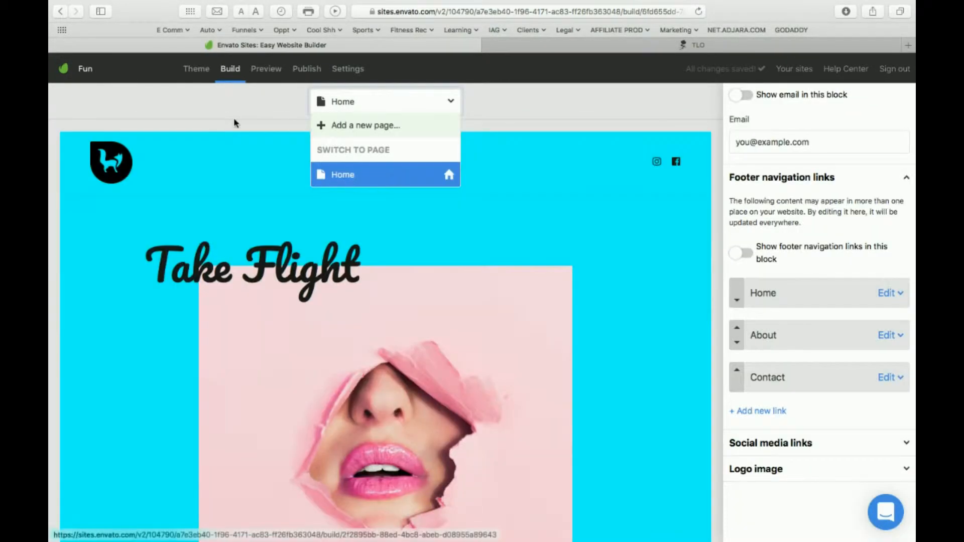
Create a new page and add a Footer block as its first block.
click(350, 125)
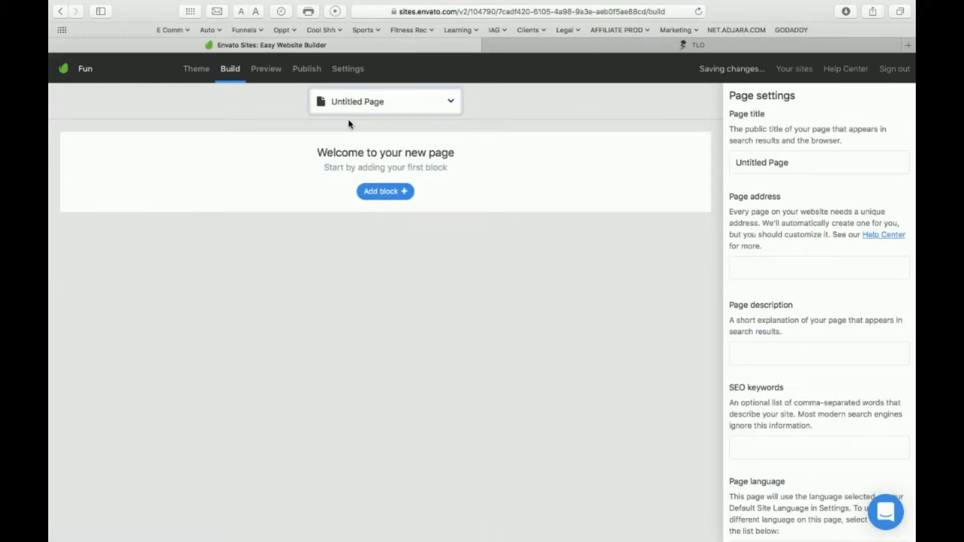
click(401, 200)
scroll(776, 299, down, 5)
scroll(776, 299, down, 10)
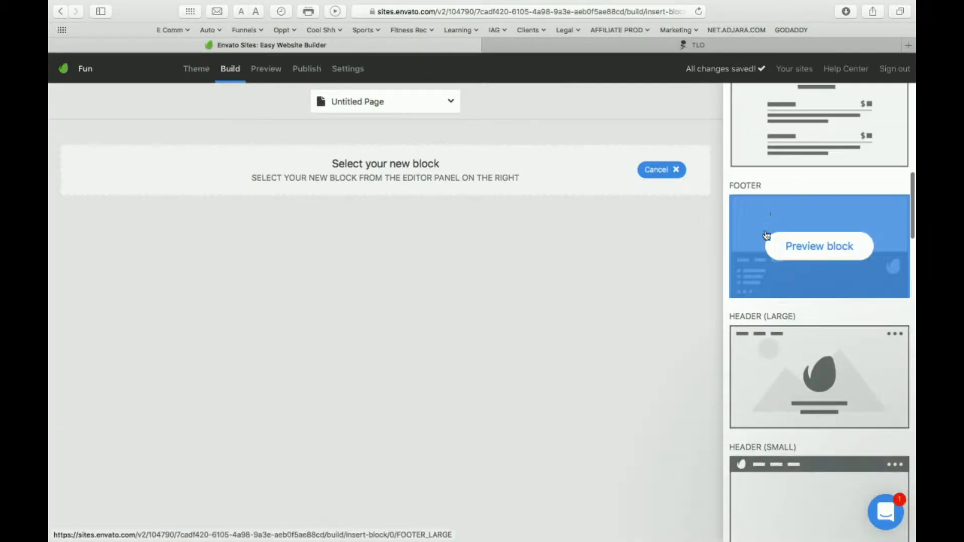
scroll(798, 342, up, 3)
click(807, 227)
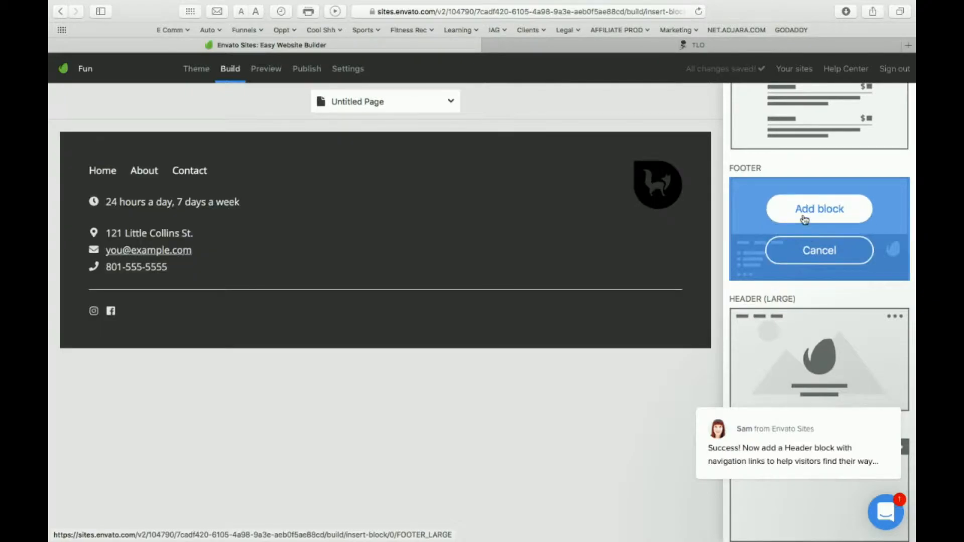
click(803, 215)
Add a Header (Small) block above the footer of the untitled page.
click(385, 132)
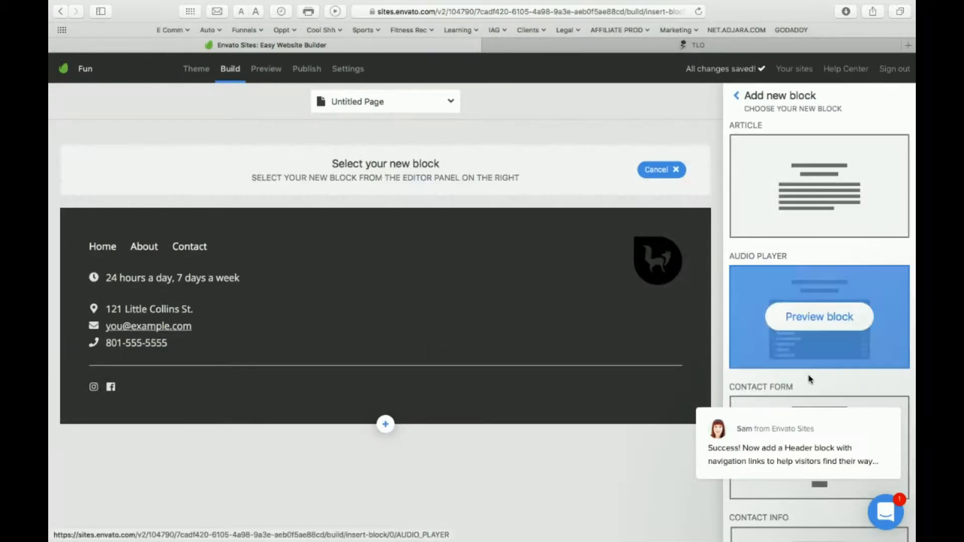
scroll(810, 379, down, 15)
scroll(809, 379, up, 1)
click(802, 279)
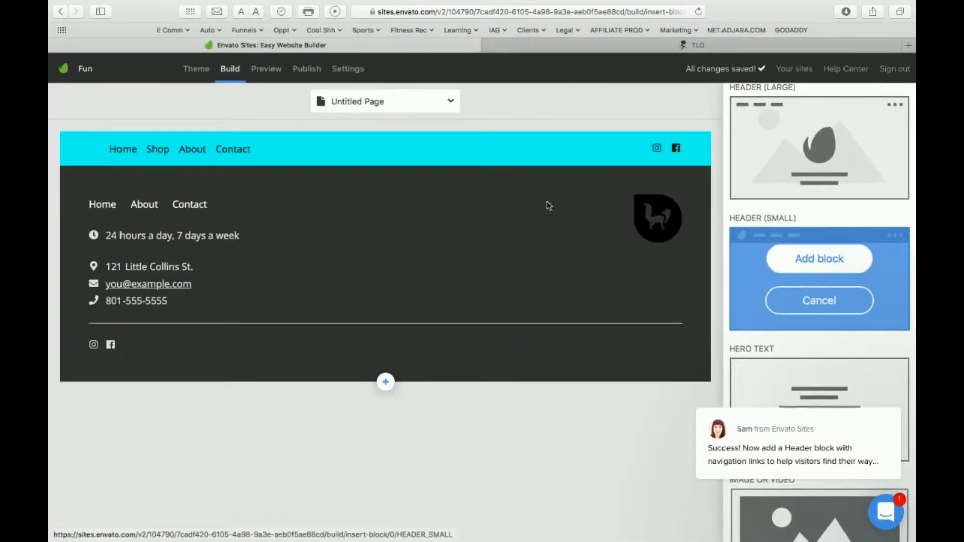
click(334, 164)
Add a Hero Text block between the small header and the footer.
click(385, 182)
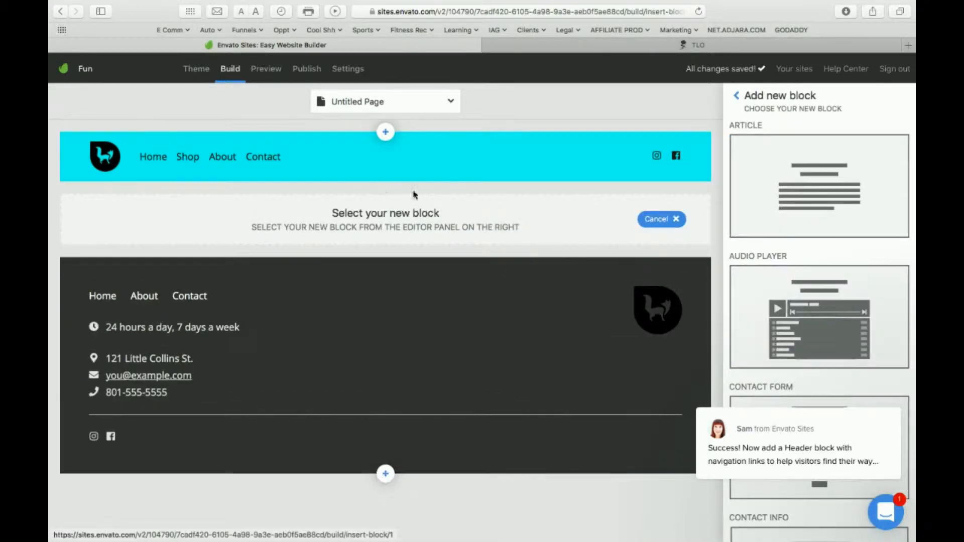
scroll(839, 245, down, 10)
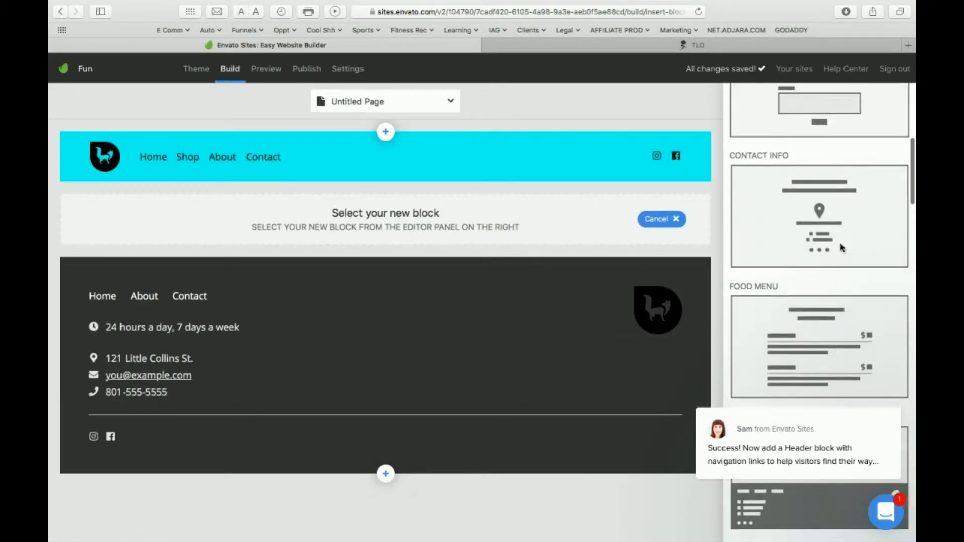
scroll(840, 246, down, 9)
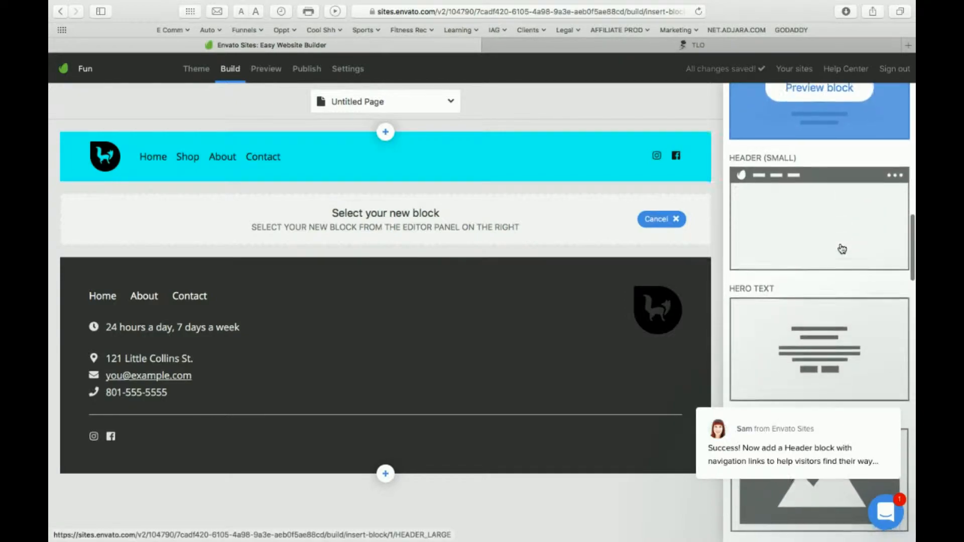
scroll(841, 248, down, 3)
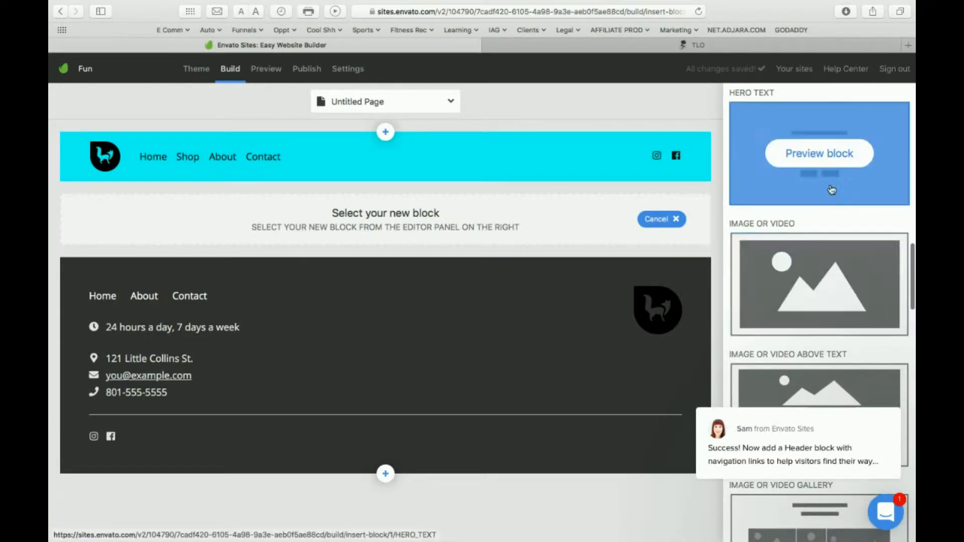
click(821, 157)
click(351, 283)
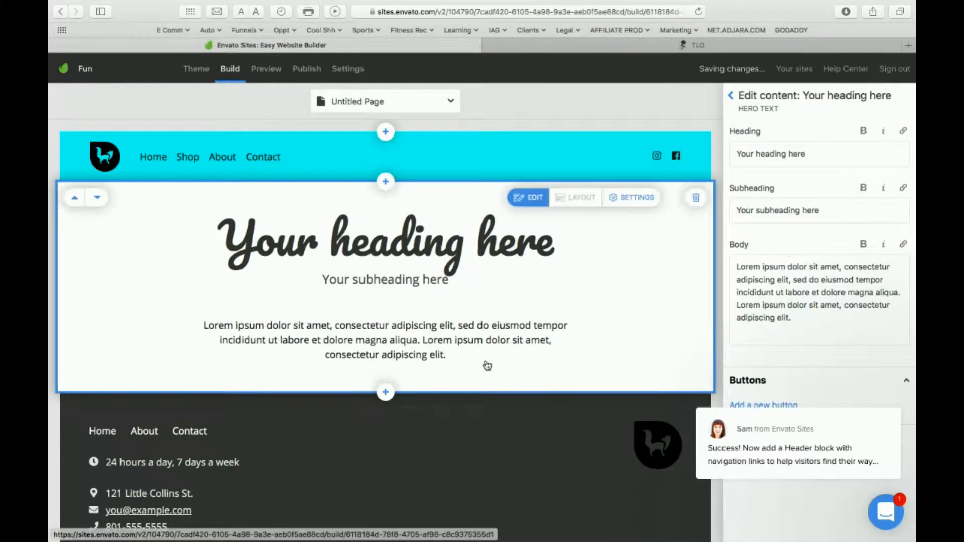
Add an Image or Video block directly below the hero text.
click(385, 392)
scroll(905, 258, down, 8)
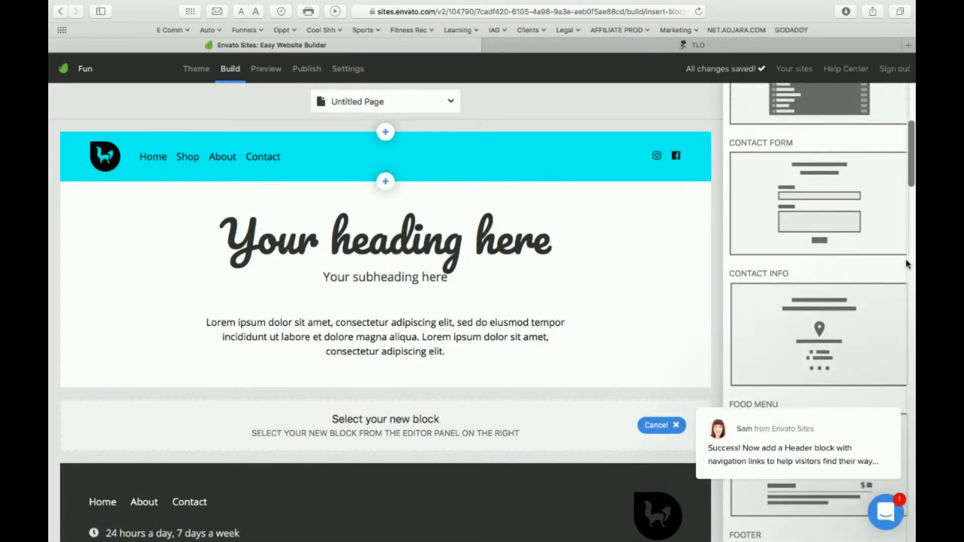
scroll(905, 258, down, 9)
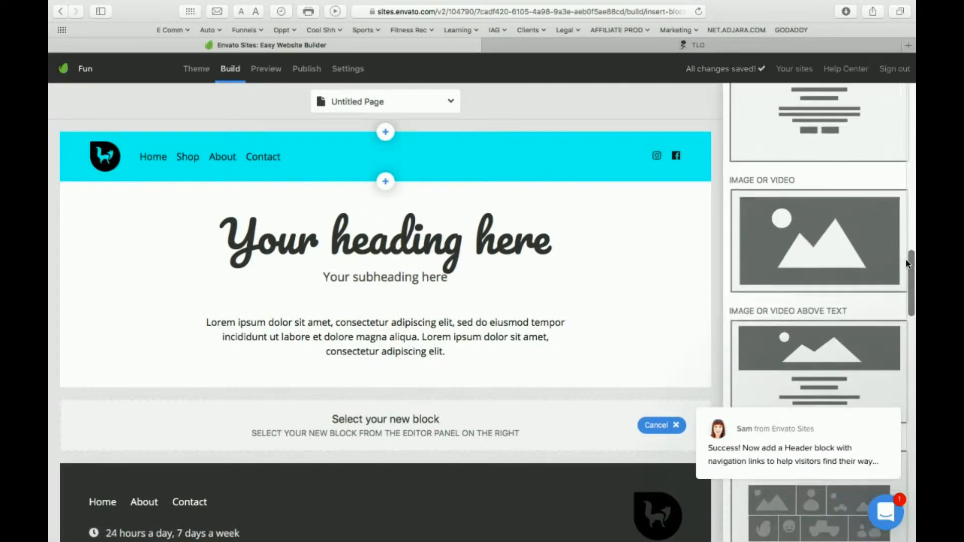
mouse_move(806, 229)
click(829, 253)
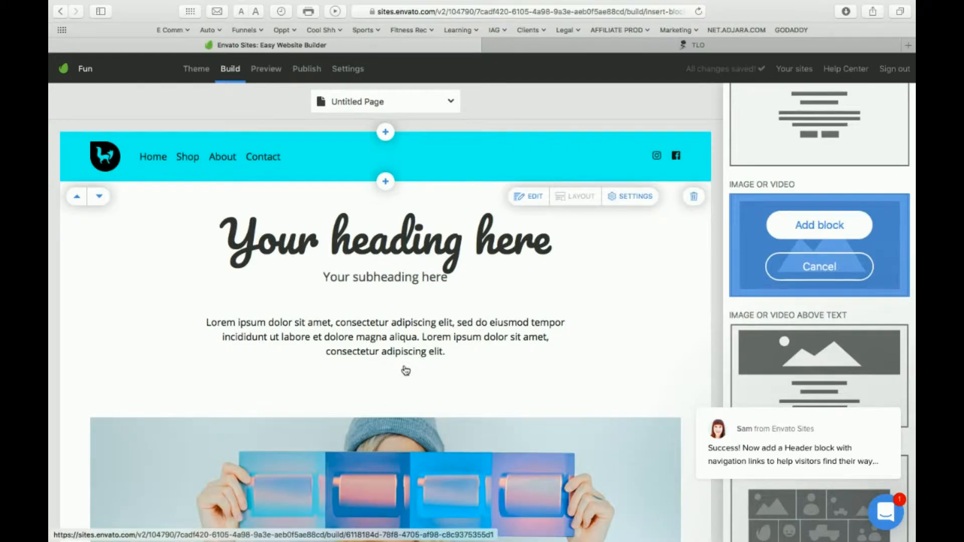
click(332, 305)
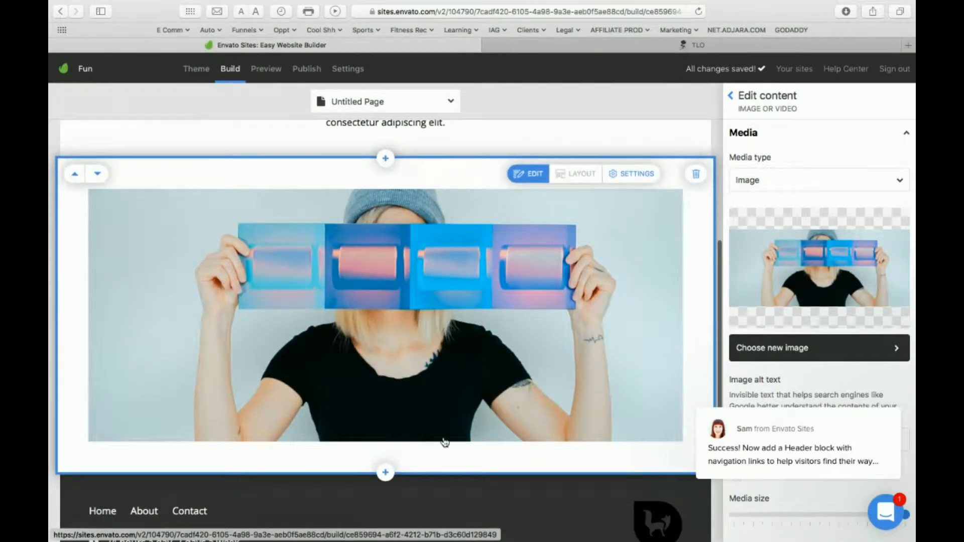
Add an Image or Video Gallery block between the image block and the footer.
click(385, 472)
scroll(863, 274, down, 10)
scroll(863, 274, down, 8)
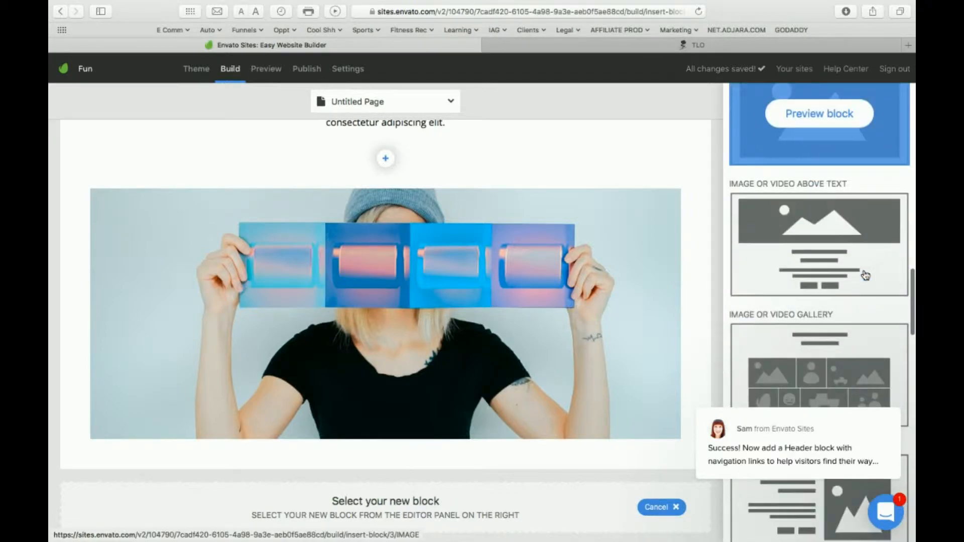
click(797, 183)
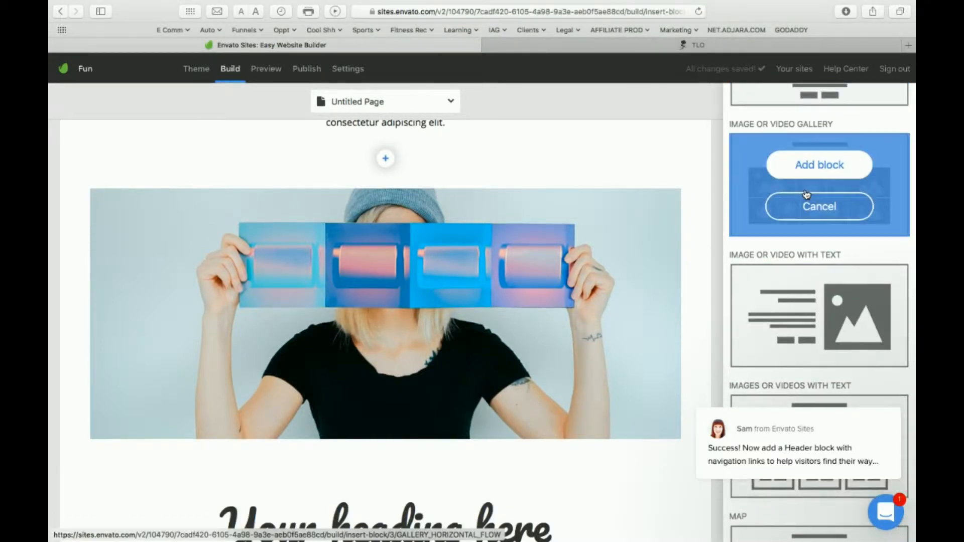
click(820, 171)
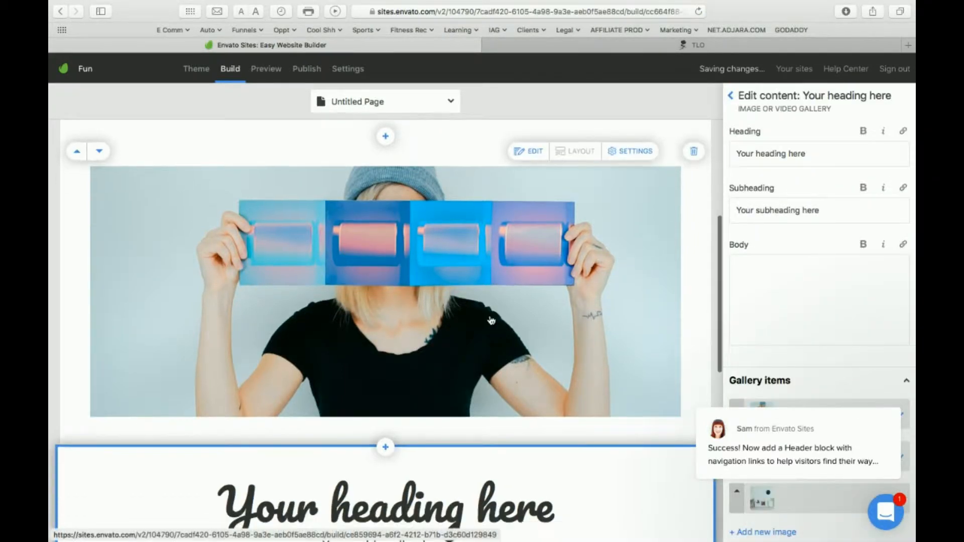
Move the Hero Text block down one position so it sits below the image block.
scroll(491, 321, up, 7)
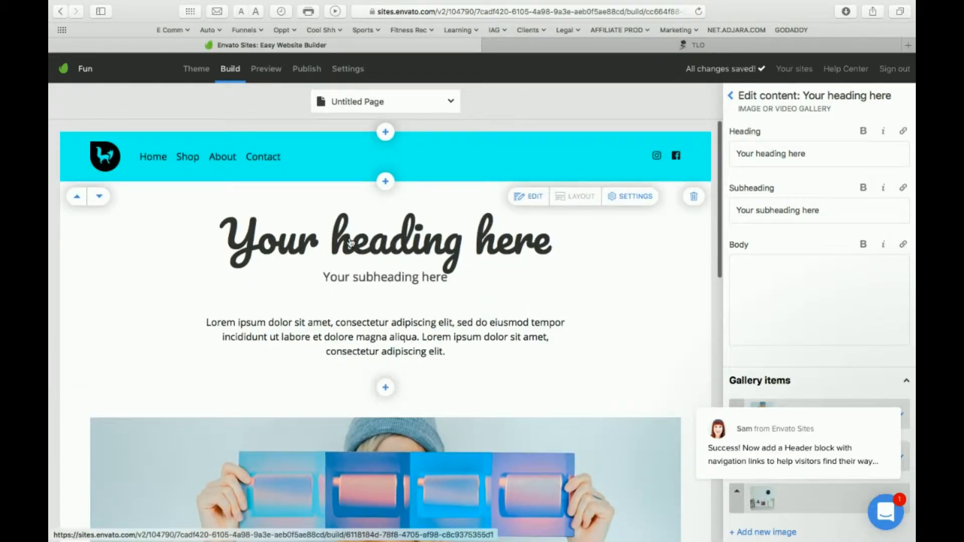
click(95, 197)
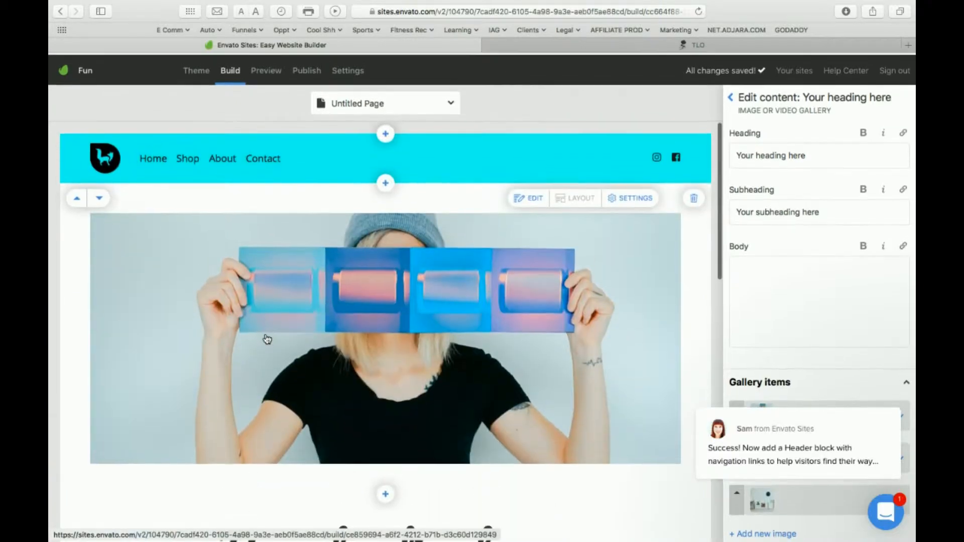
Search the online images for "Dog" to replace the picture in the image block below the header.
click(192, 267)
click(788, 252)
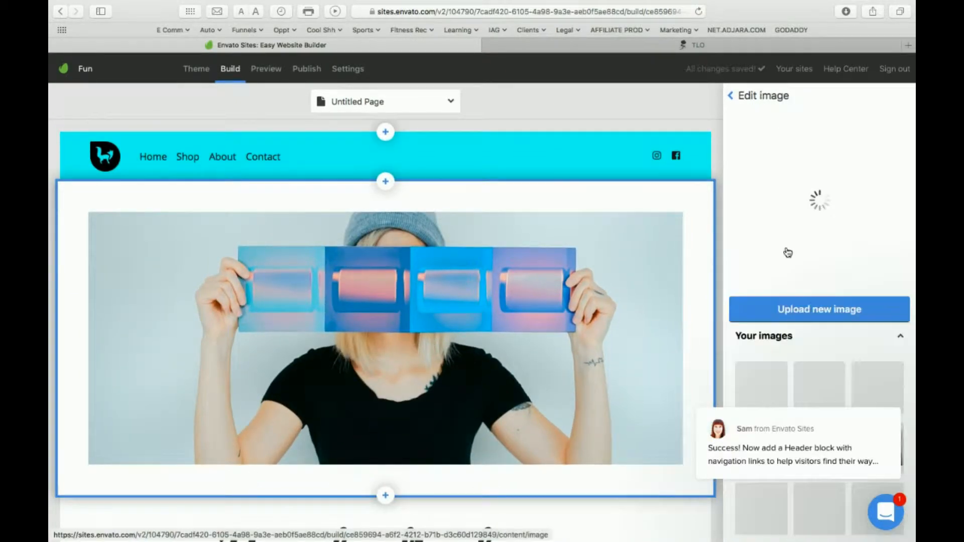
scroll(793, 327, down, 4)
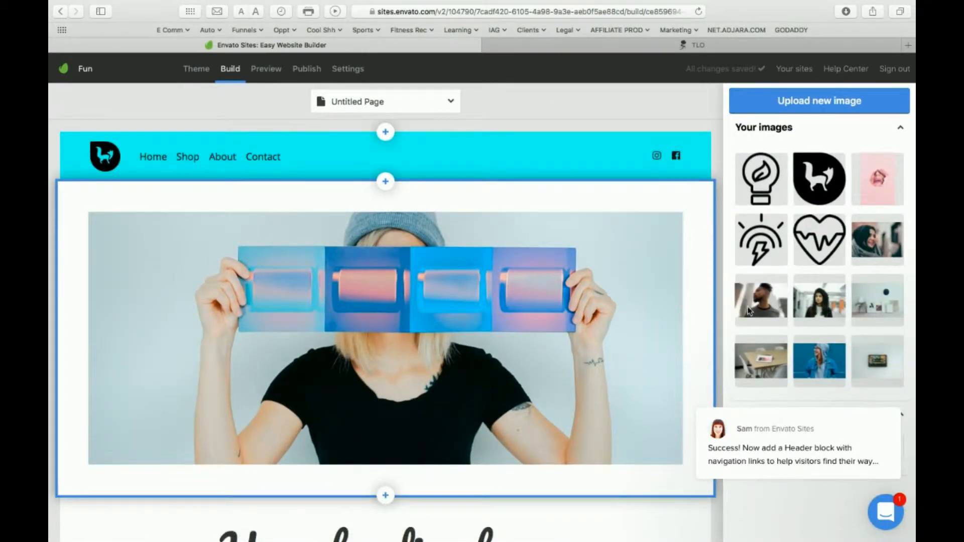
scroll(799, 334, up, 4)
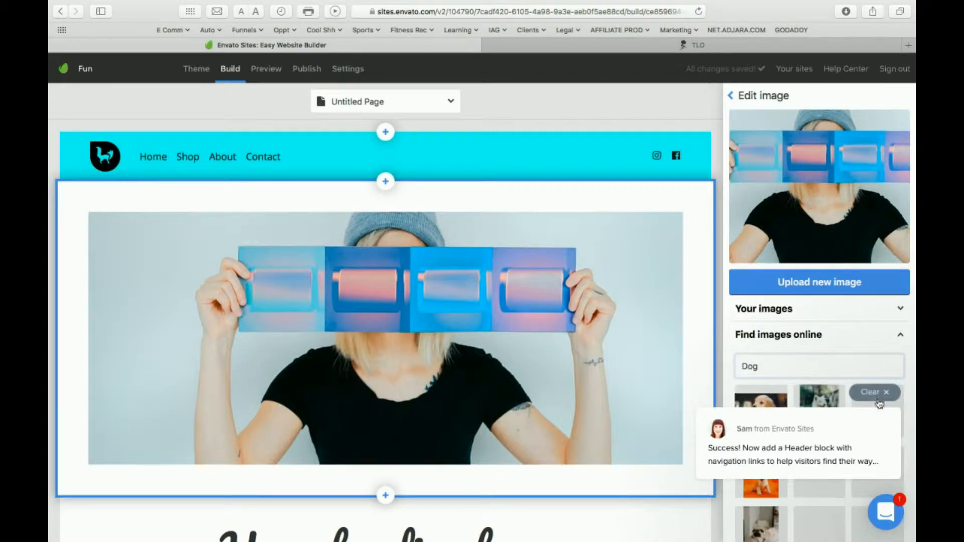
Dismiss the support chat message that covers the image search results.
click(886, 517)
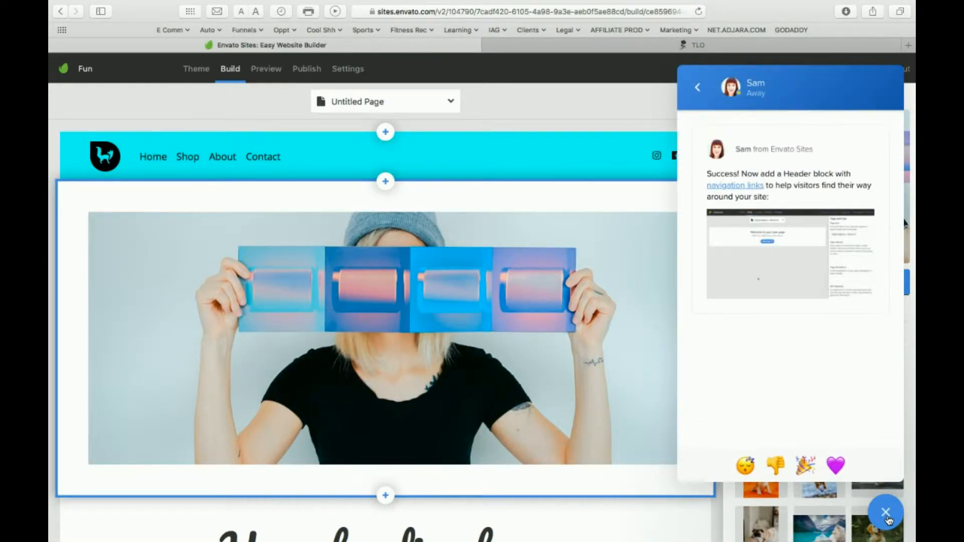
click(886, 514)
click(892, 519)
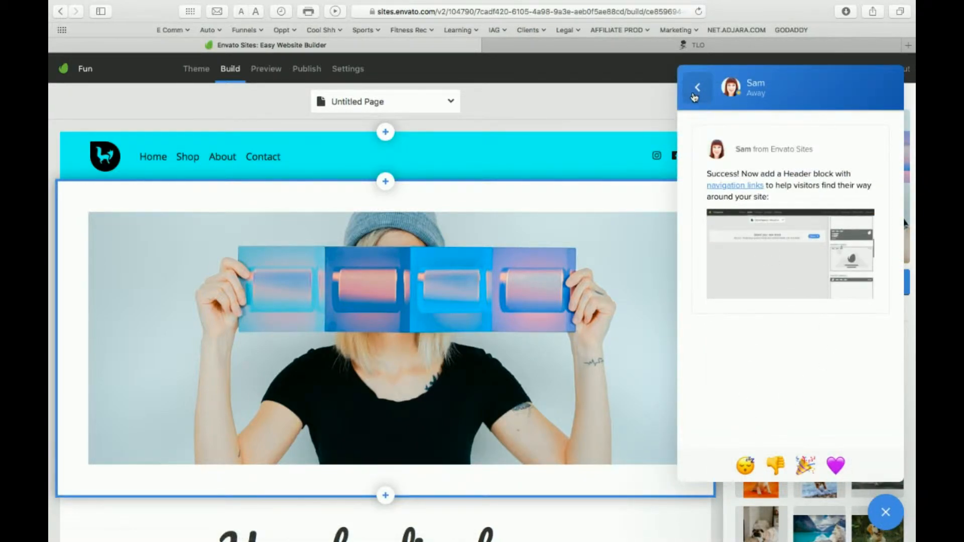
click(891, 515)
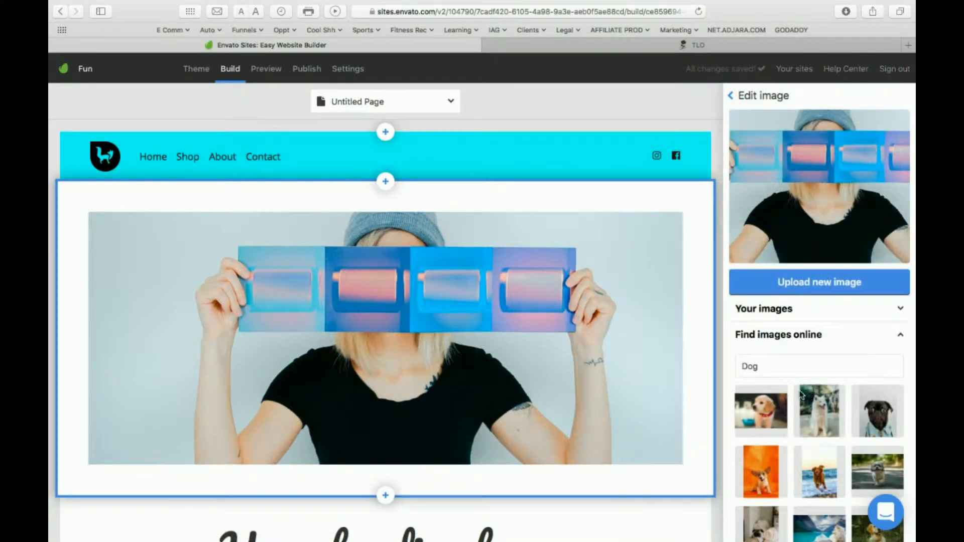
Replace the block's picture with the puppy on an orange background, return to the block's content settings and check it on the page.
scroll(801, 396, down, 3)
click(762, 403)
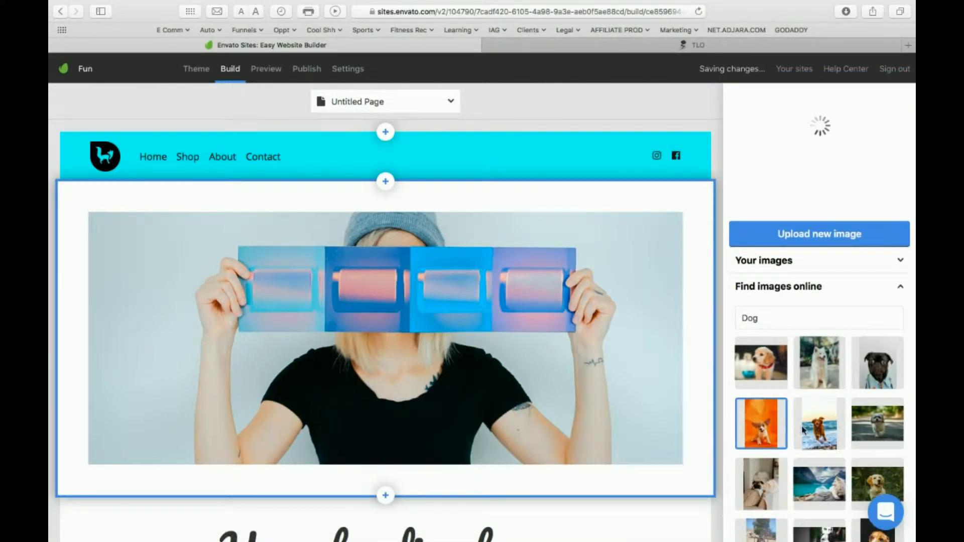
scroll(819, 413, down, 4)
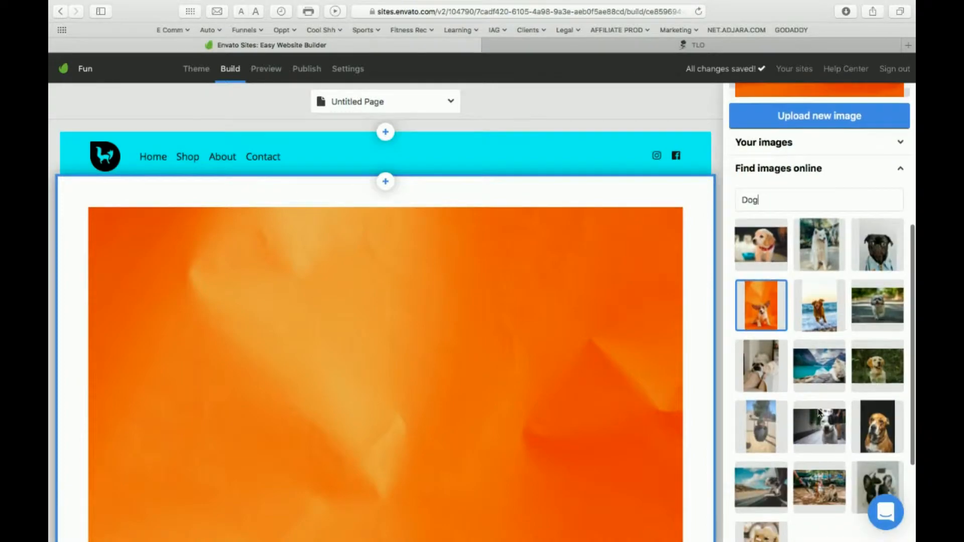
scroll(820, 413, up, 2)
scroll(819, 413, up, 5)
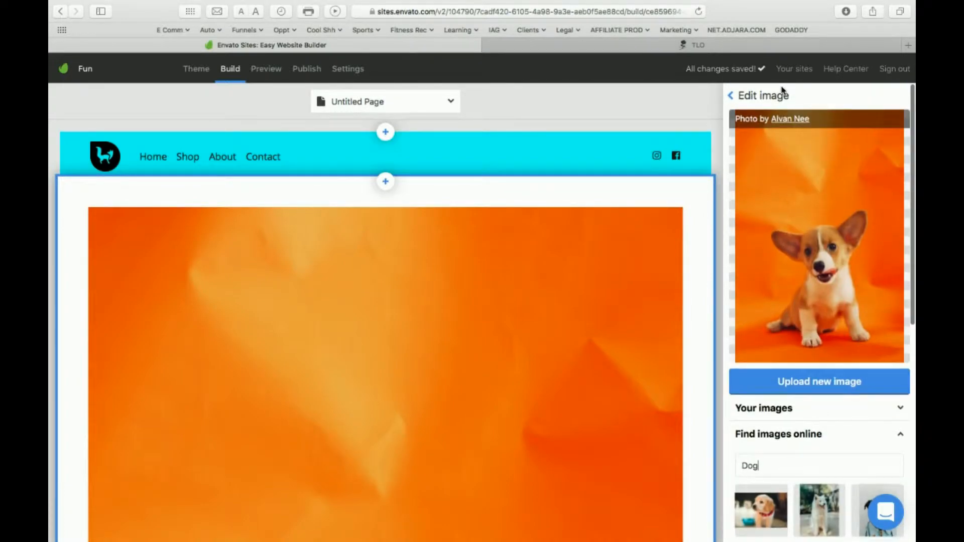
click(731, 100)
scroll(811, 344, down, 2)
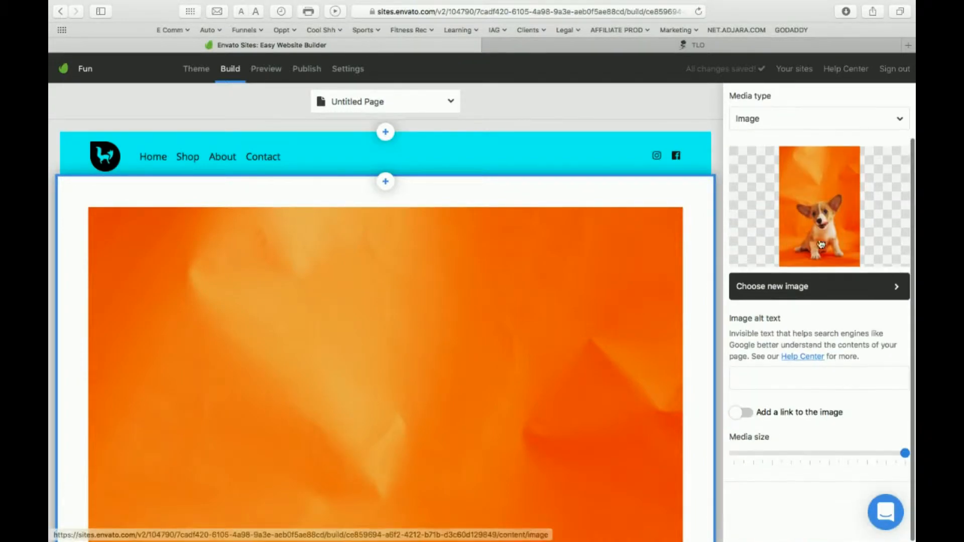
scroll(607, 442, down, 3)
scroll(568, 425, down, 10)
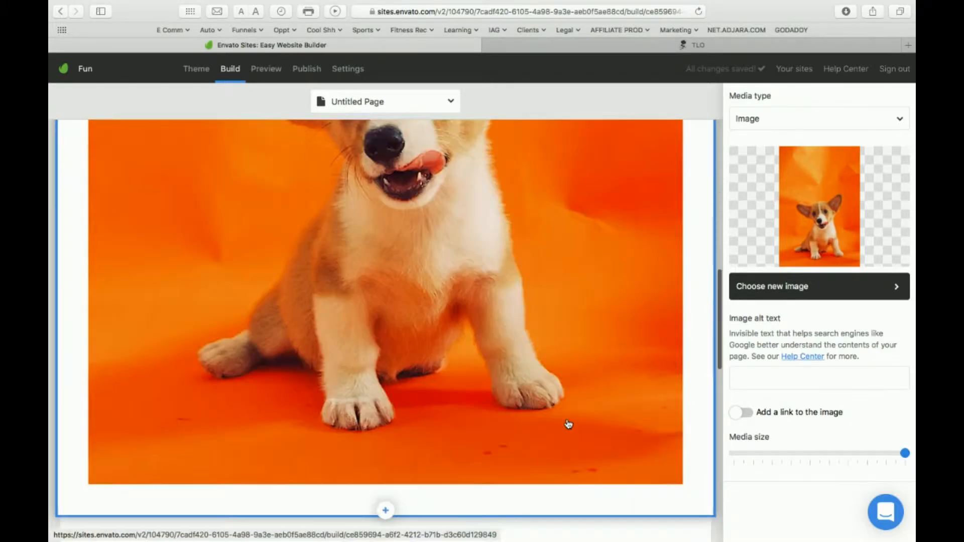
scroll(569, 424, up, 4)
scroll(568, 425, down, 1)
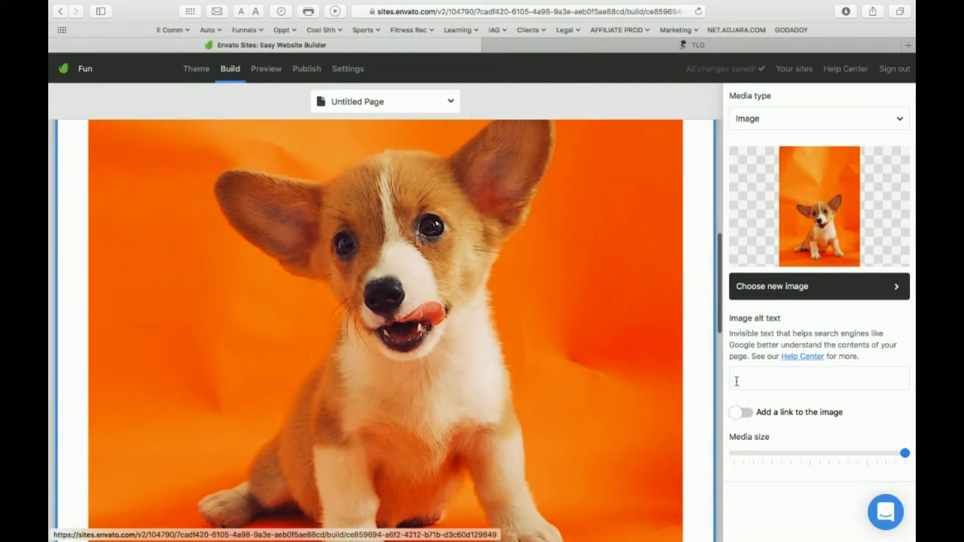
Enable the link option on the puppy image to view its link settings and disable it again.
click(734, 413)
scroll(813, 491, down, 2)
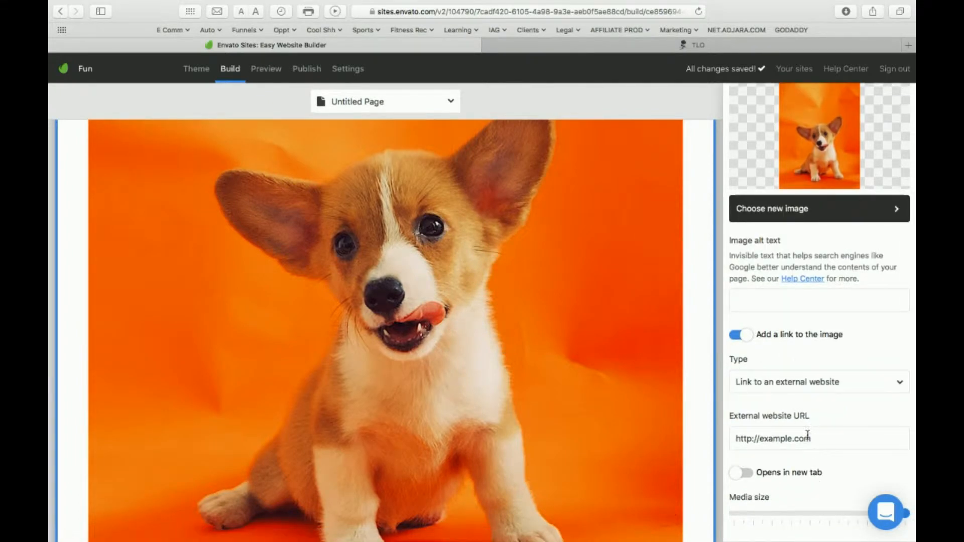
click(739, 335)
Reduce the block's media size to about half width and switch its media type to Video.
drag(814, 514, 801, 514)
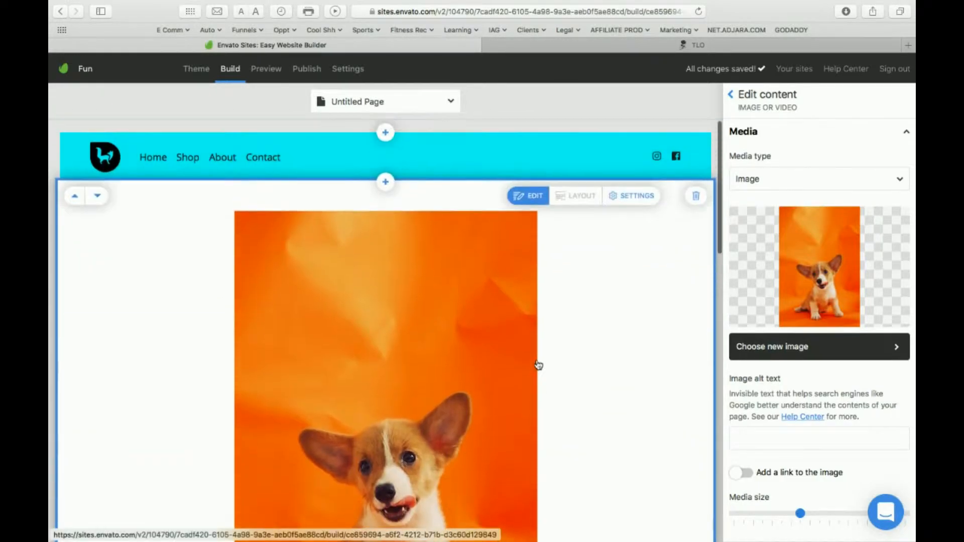
click(782, 178)
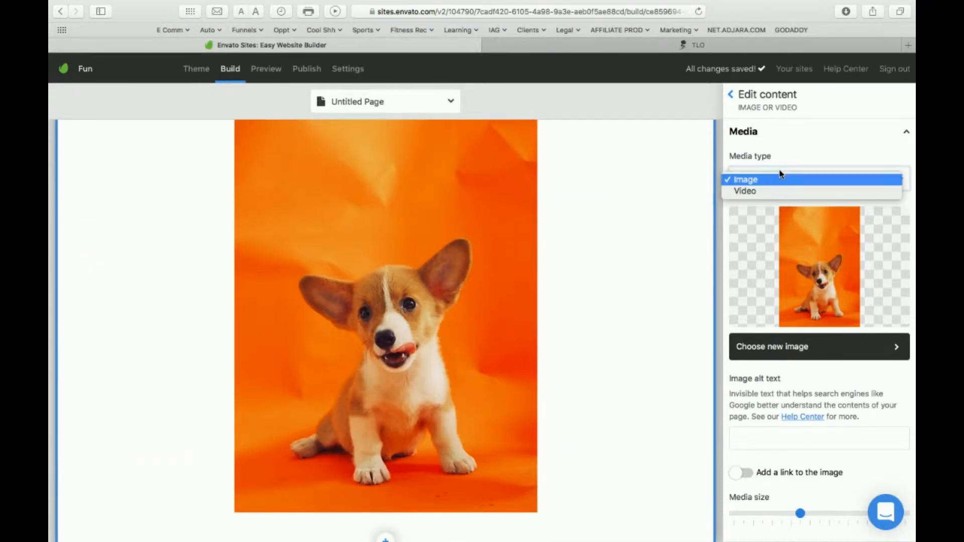
click(769, 190)
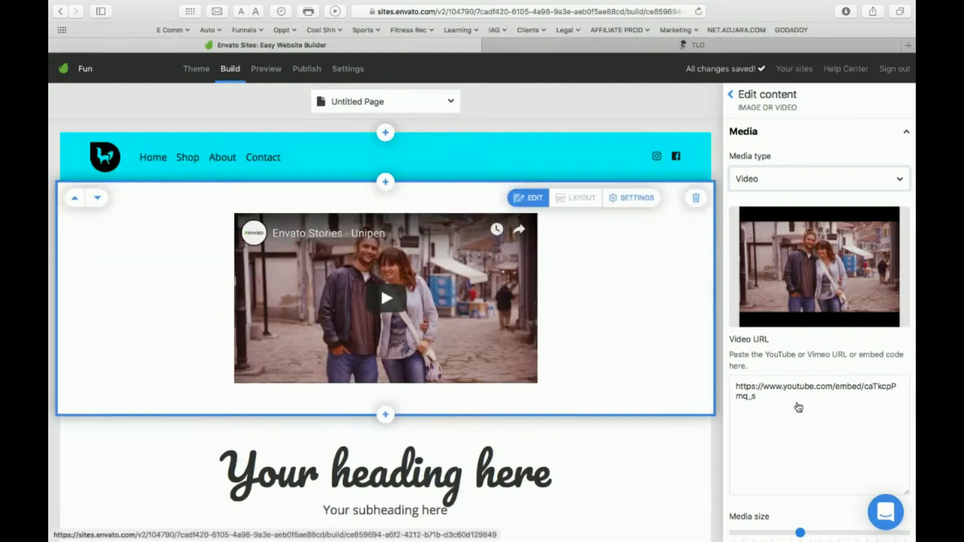
click(731, 95)
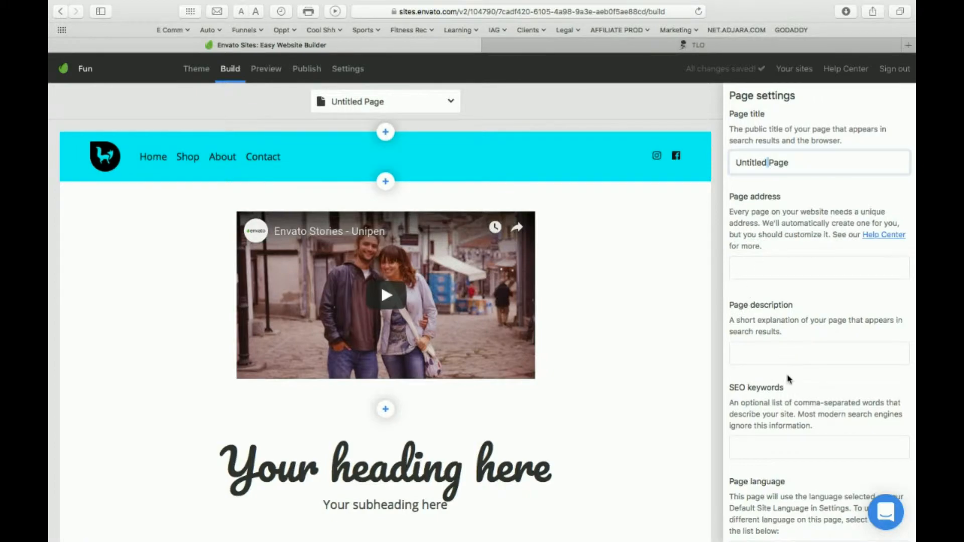
Change the hero text heading below the video to "It's That Easy".
click(447, 389)
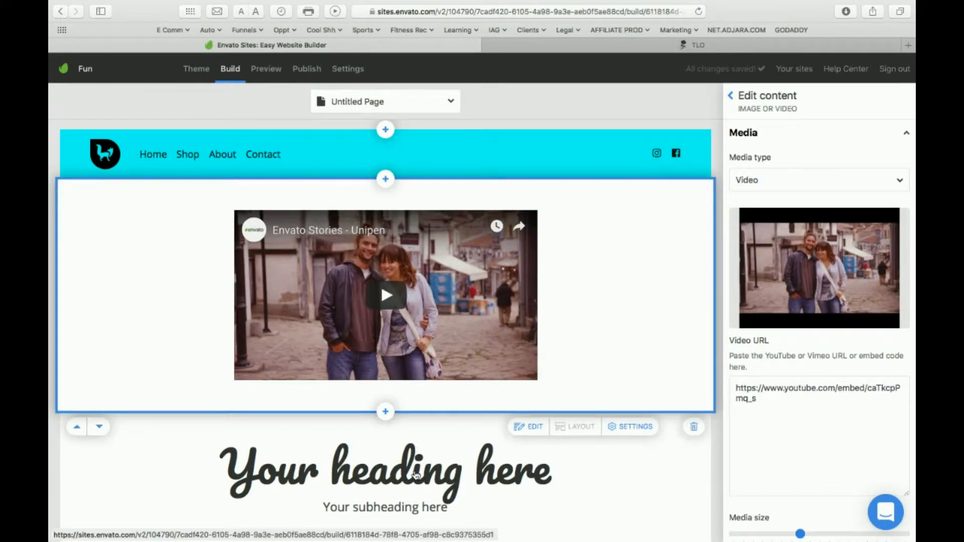
click(418, 483)
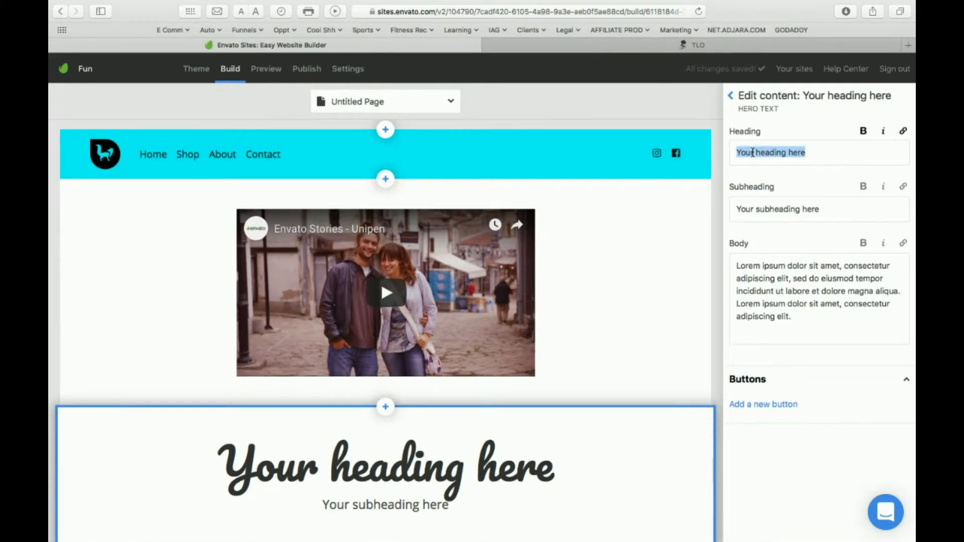
text(Its That Easy)
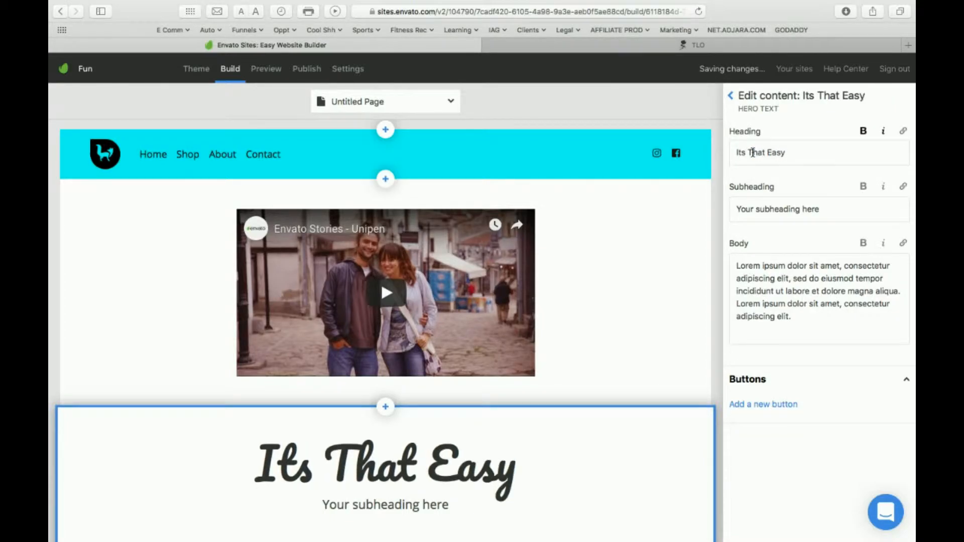
Look over the whole page from header to footer, with the image gallery block's content settings open.
scroll(642, 461, down, 10)
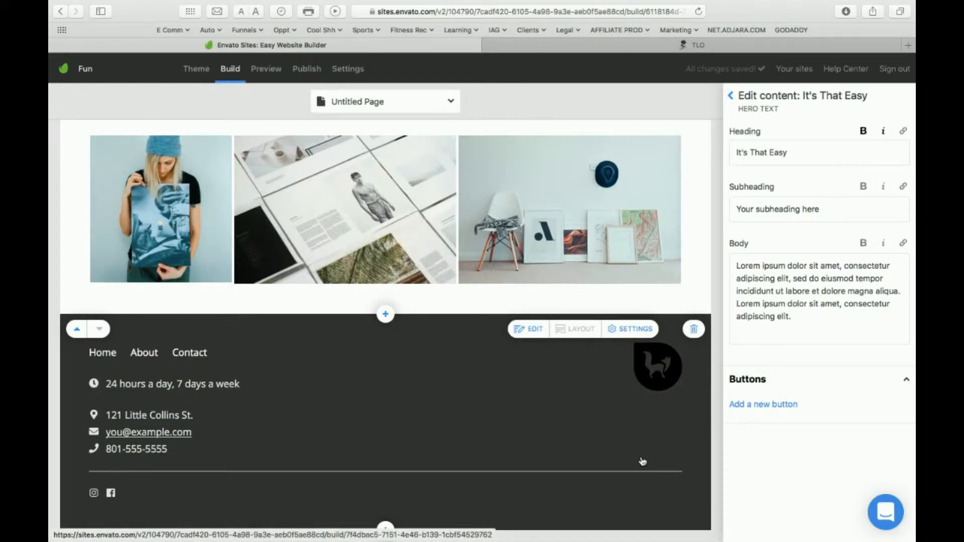
scroll(639, 458, up, 10)
scroll(628, 338, down, 8)
scroll(628, 338, up, 5)
scroll(627, 339, up, 5)
scroll(626, 338, down, 6)
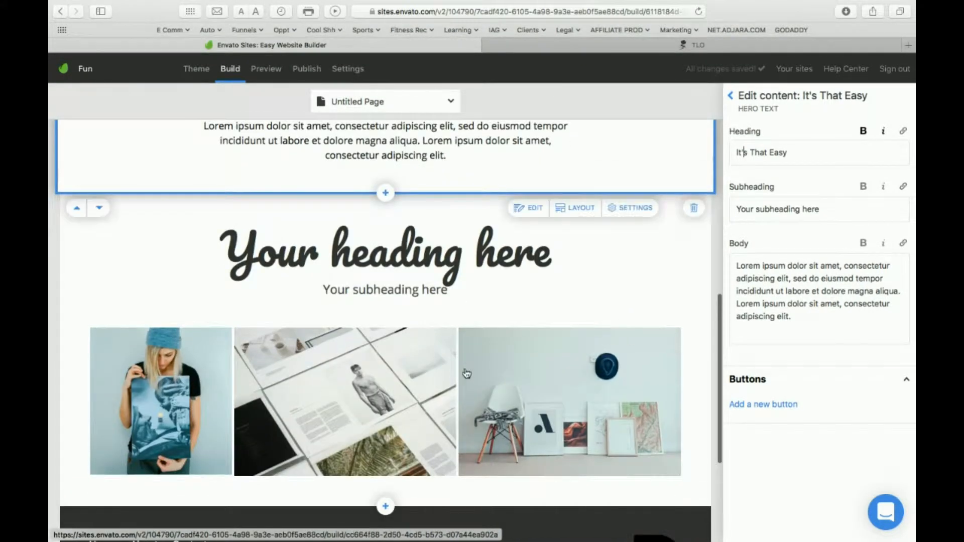
click(493, 264)
scroll(493, 264, up, 10)
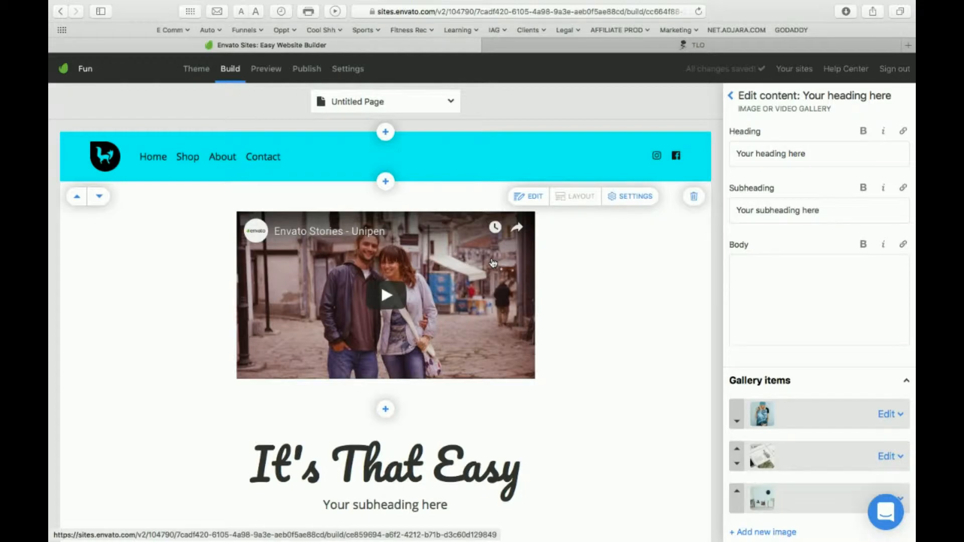
scroll(609, 286, down, 10)
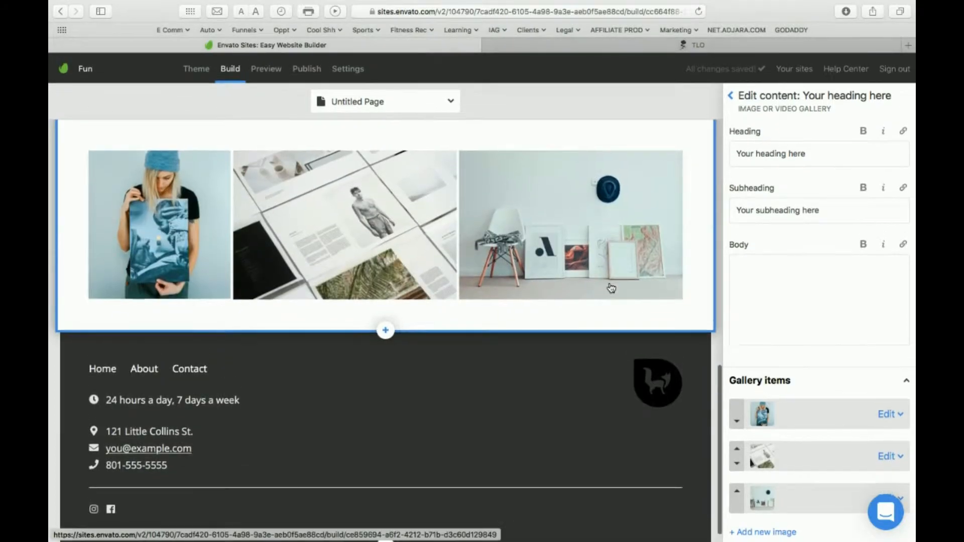
scroll(609, 286, up, 10)
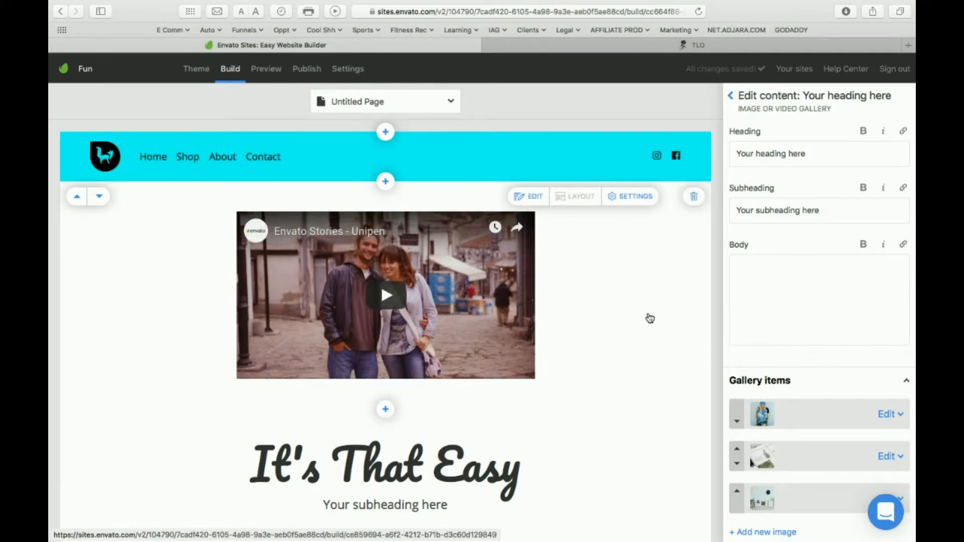
scroll(649, 318, down, 5)
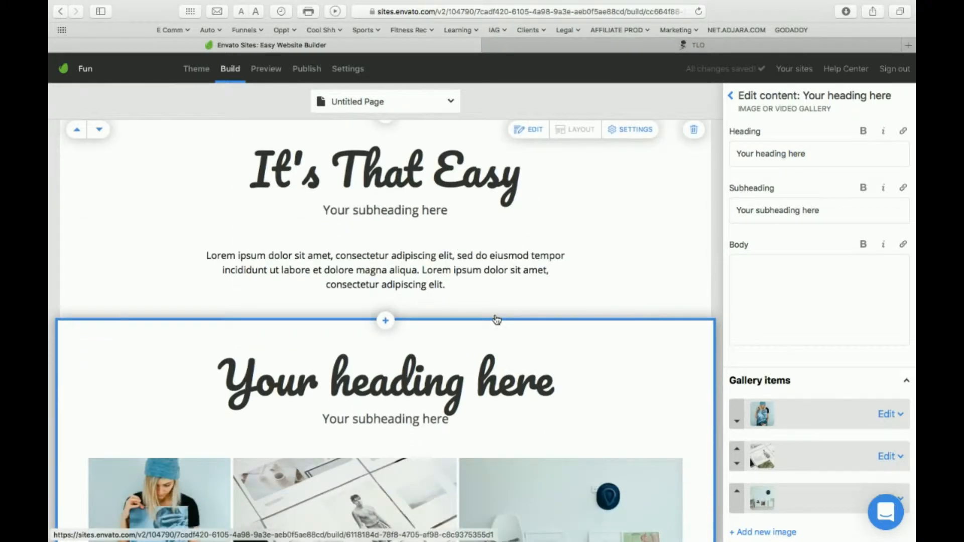
scroll(418, 233, up, 2)
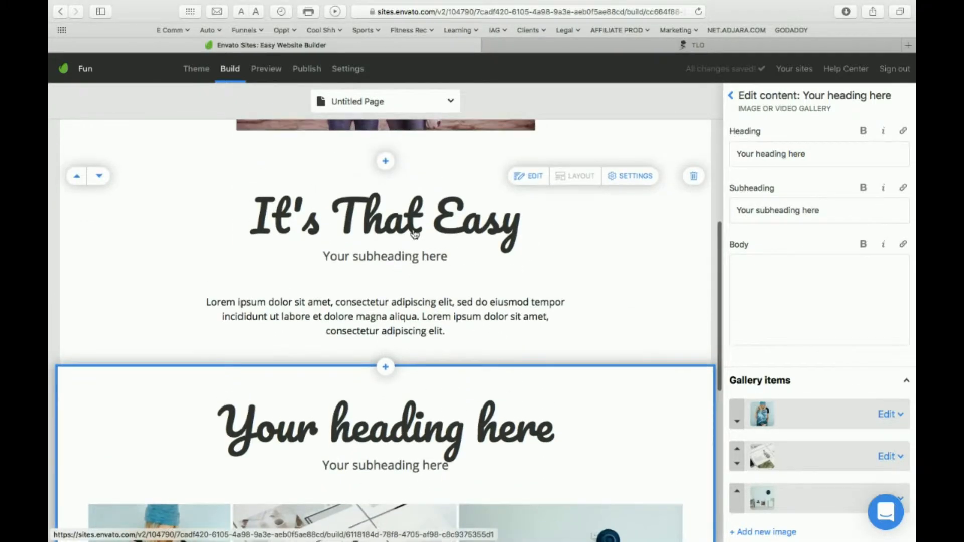
scroll(576, 317, up, 5)
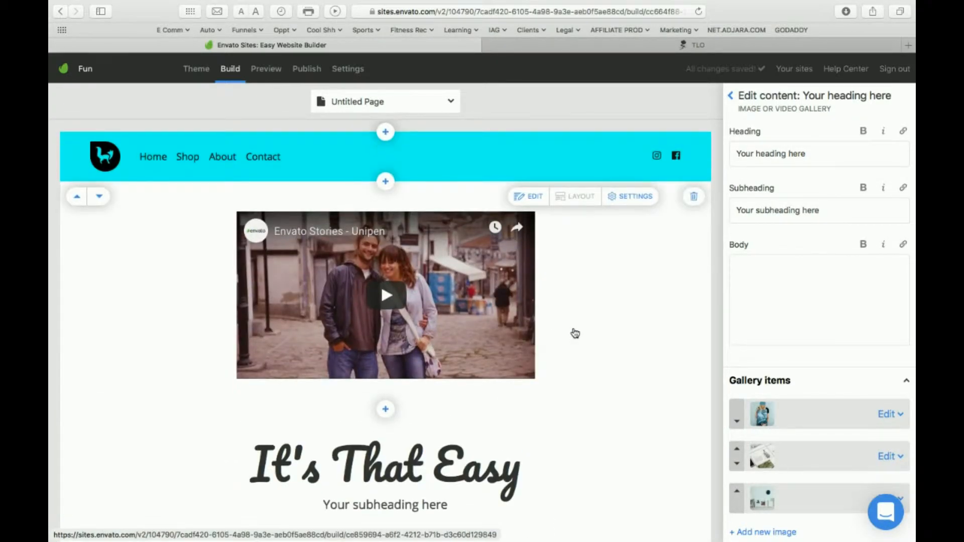
Preview the new page and follow its header's Home link to look through the home page.
click(267, 69)
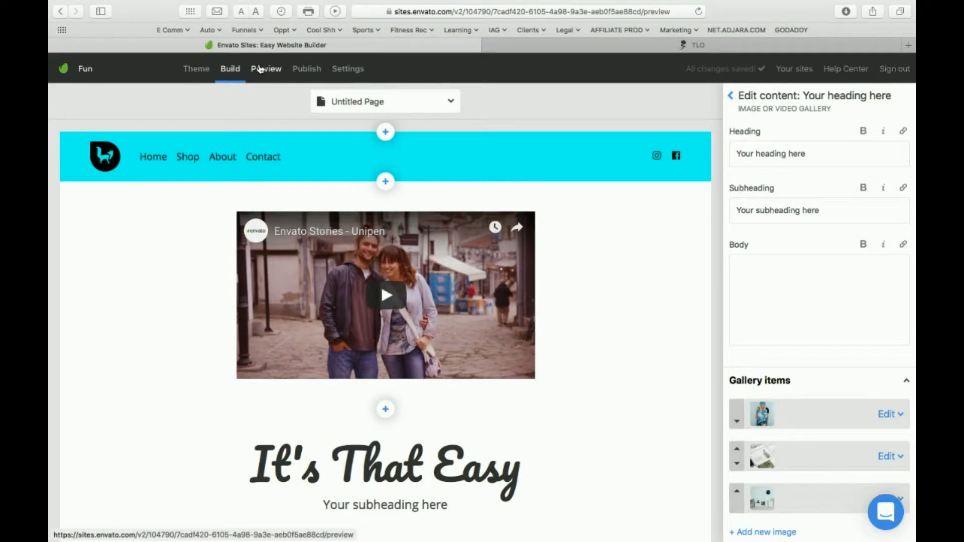
scroll(296, 338, down, 10)
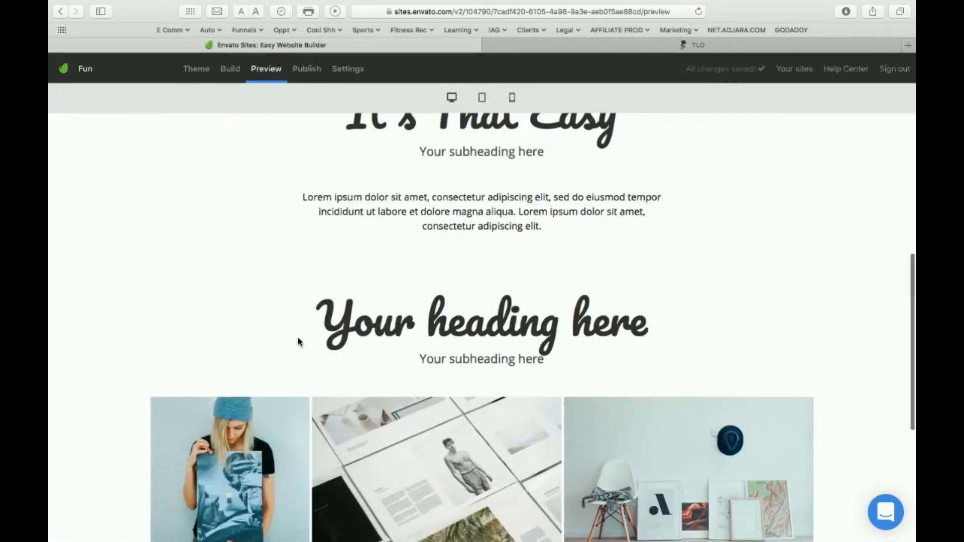
scroll(297, 339, up, 10)
click(214, 142)
scroll(311, 327, down, 10)
scroll(309, 329, down, 8)
scroll(309, 332, up, 10)
scroll(310, 335, up, 5)
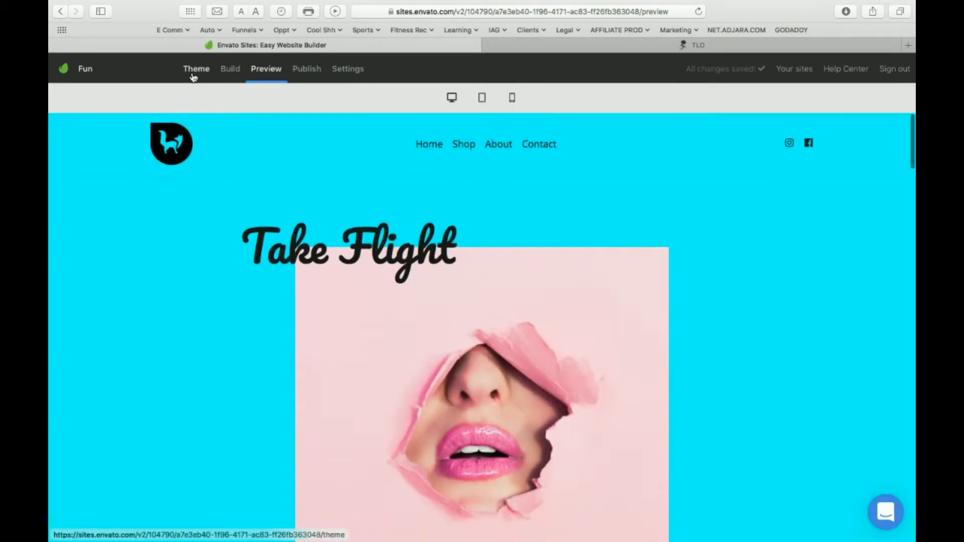
Look through the site's theme settings for colors, patterns, fonts and button style.
click(196, 69)
scroll(810, 381, down, 3)
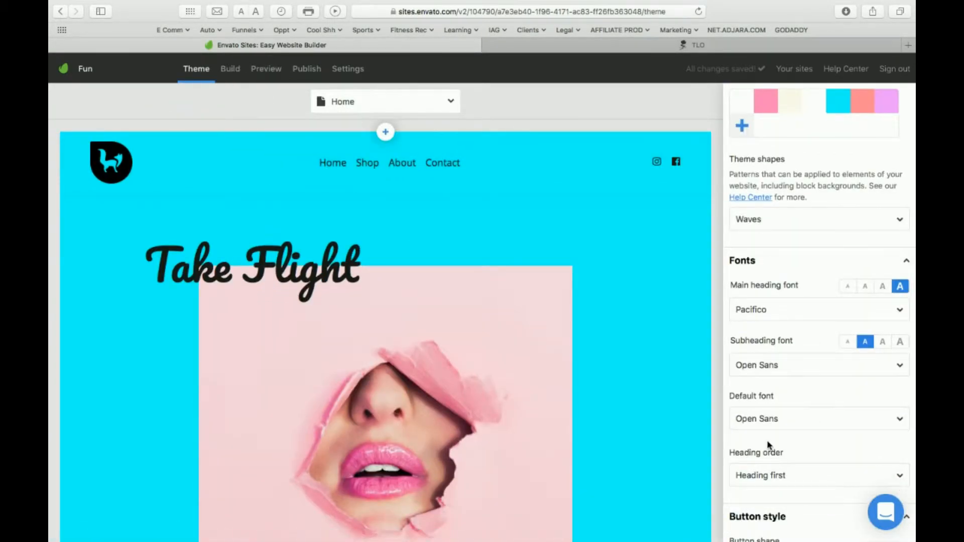
scroll(813, 260, down, 2)
scroll(814, 260, up, 6)
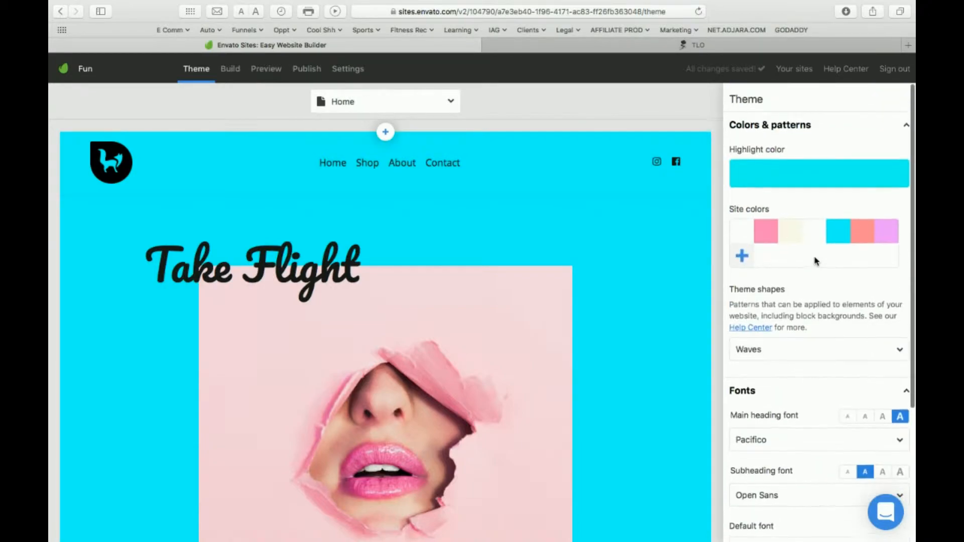
Open the publishing options and compare the free, annual and monthly plans.
click(306, 70)
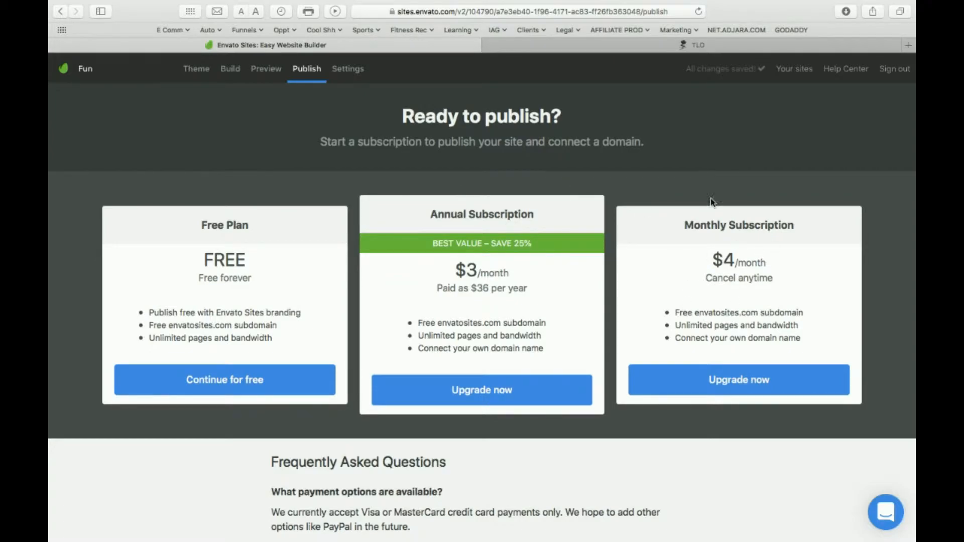
scroll(738, 220, down, 10)
scroll(738, 217, up, 12)
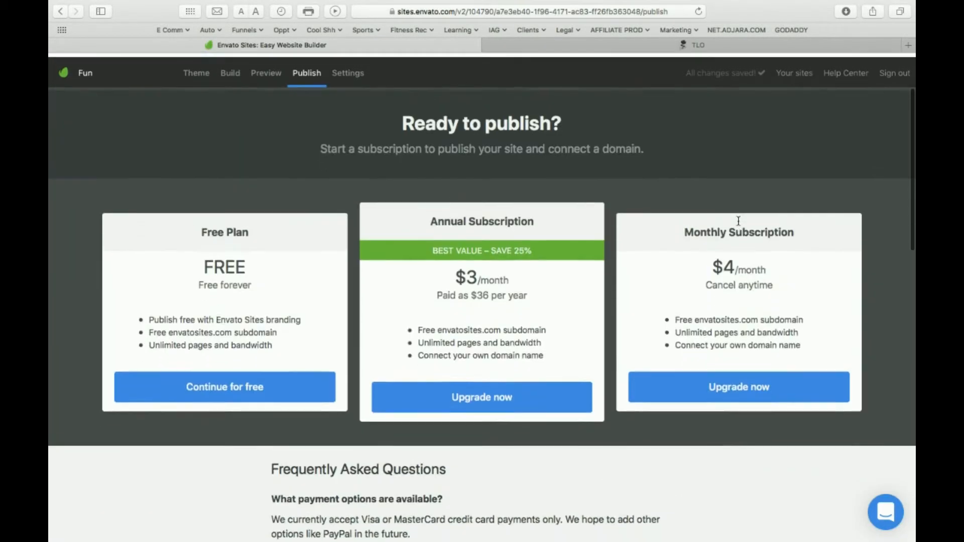
Open the site settings and glance over the home page shown beside them.
click(346, 70)
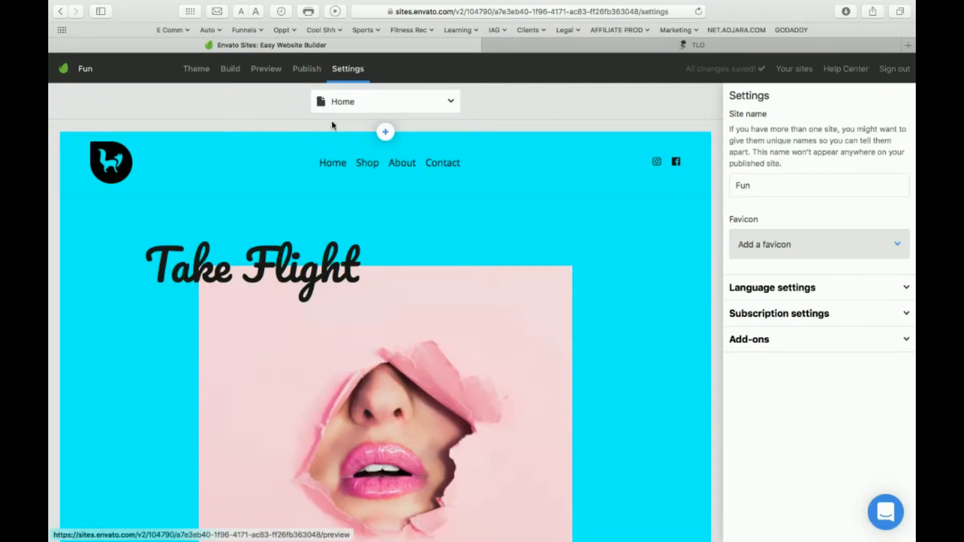
scroll(447, 436, down, 10)
scroll(447, 436, up, 10)
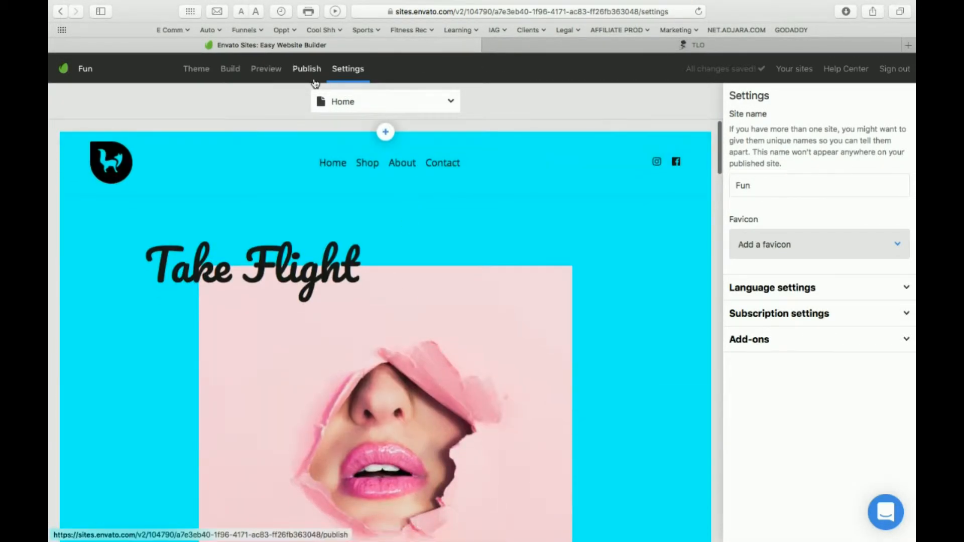
Revisit the preview and site settings, then review the publishing plans and their frequently asked questions.
click(265, 70)
click(354, 68)
click(310, 70)
scroll(349, 300, down, 5)
scroll(349, 300, up, 5)
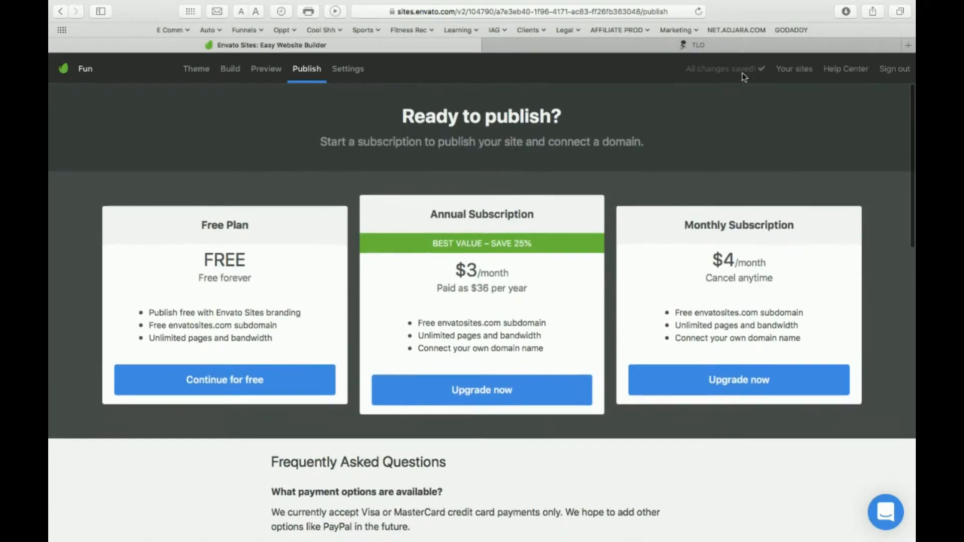
Return to the site settings and examine the available add-ons and the subscription settings section.
click(335, 71)
scroll(485, 287, down, 15)
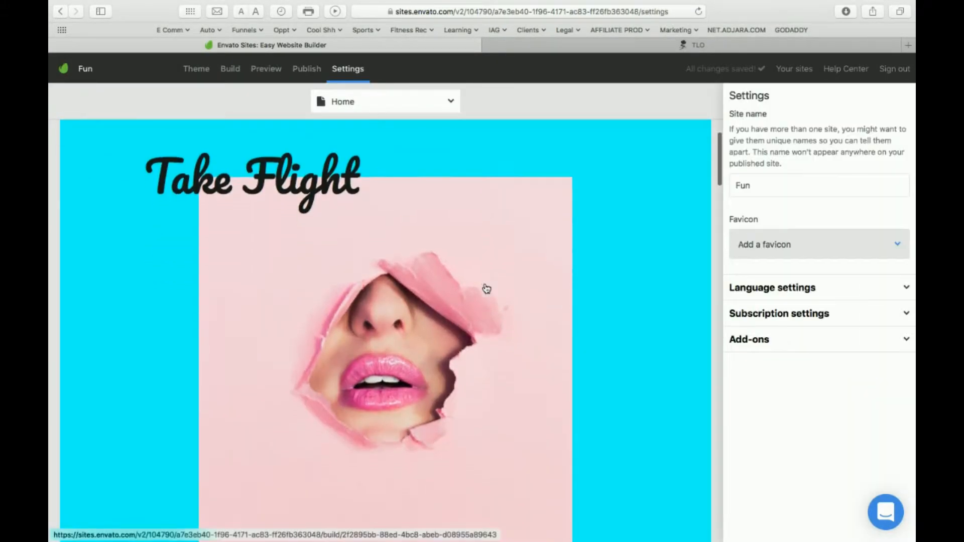
scroll(484, 287, up, 15)
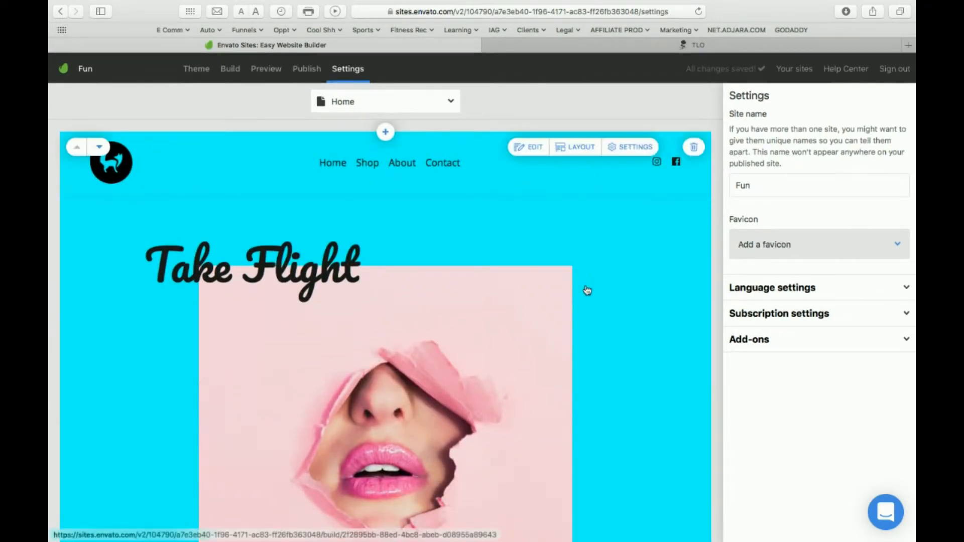
click(829, 339)
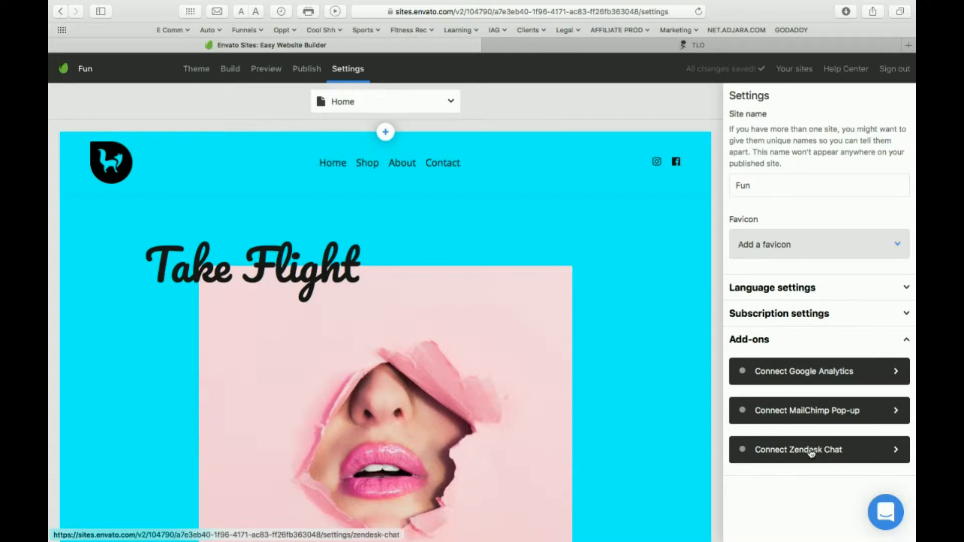
click(831, 341)
click(822, 323)
click(823, 322)
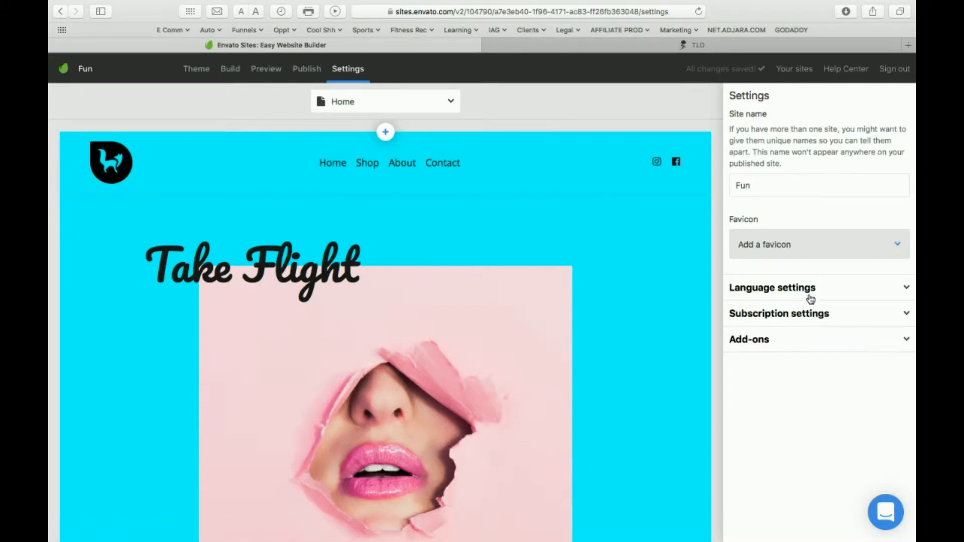
Look through the default site language choices in the language settings, keeping English.
click(808, 289)
click(816, 360)
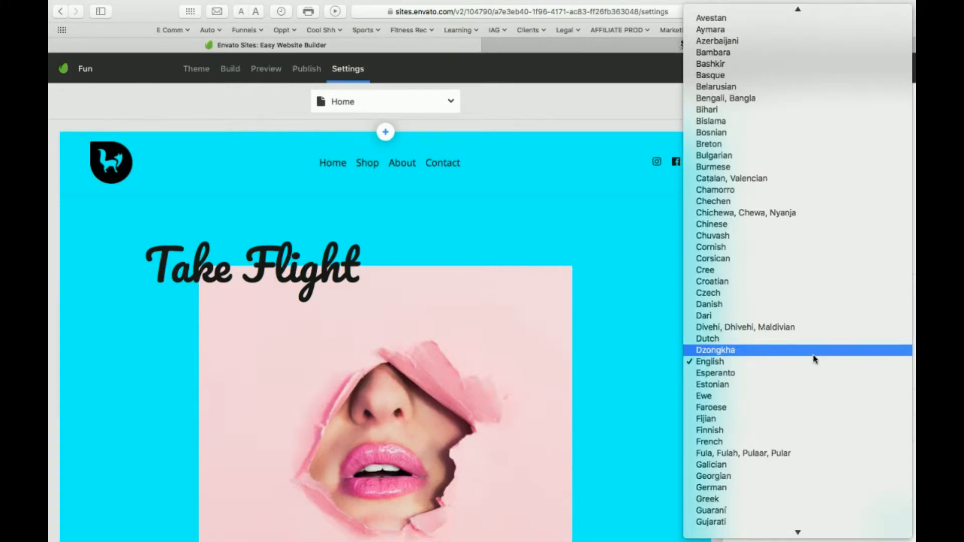
click(653, 305)
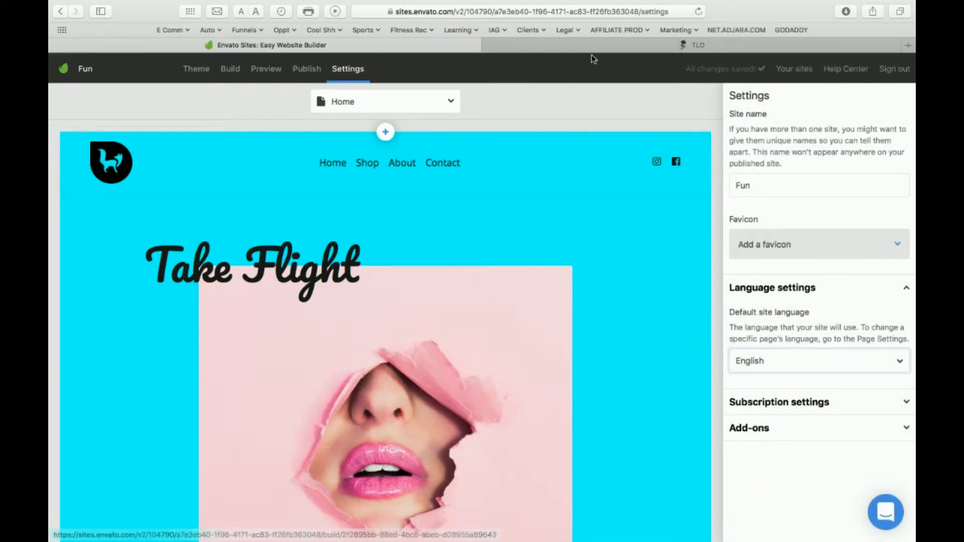
Switch to the published The Local Objective website and look over its home page.
click(594, 47)
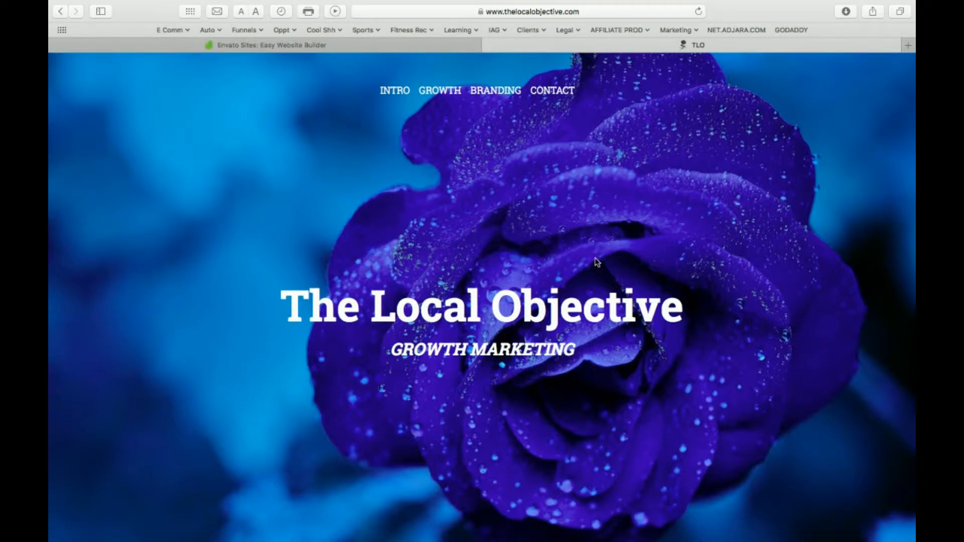
scroll(595, 266, down, 2)
scroll(595, 267, up, 2)
scroll(595, 267, down, 2)
scroll(594, 268, up, 2)
scroll(595, 268, down, 2)
scroll(594, 267, up, 2)
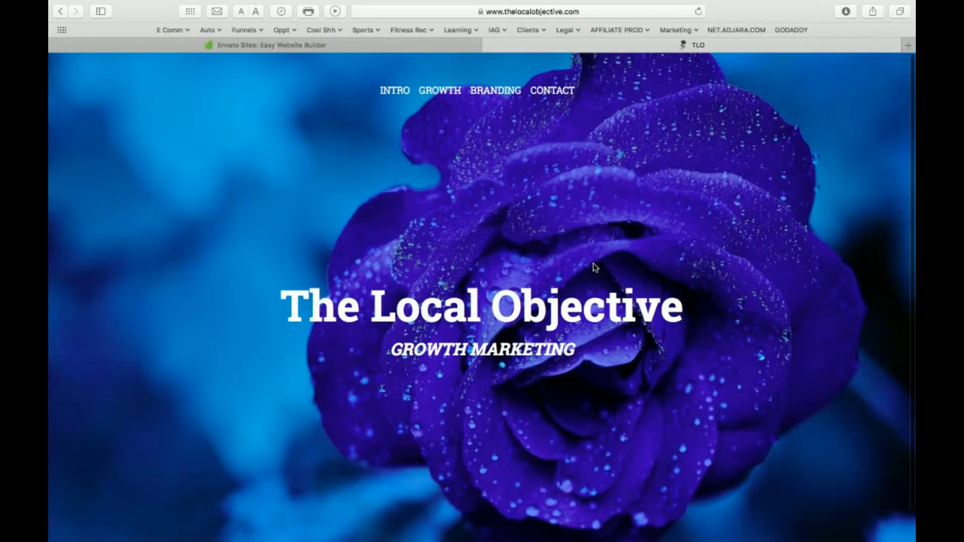
Open the website's Intro page and examine its sections, from the agency description to the closing design quote.
click(393, 94)
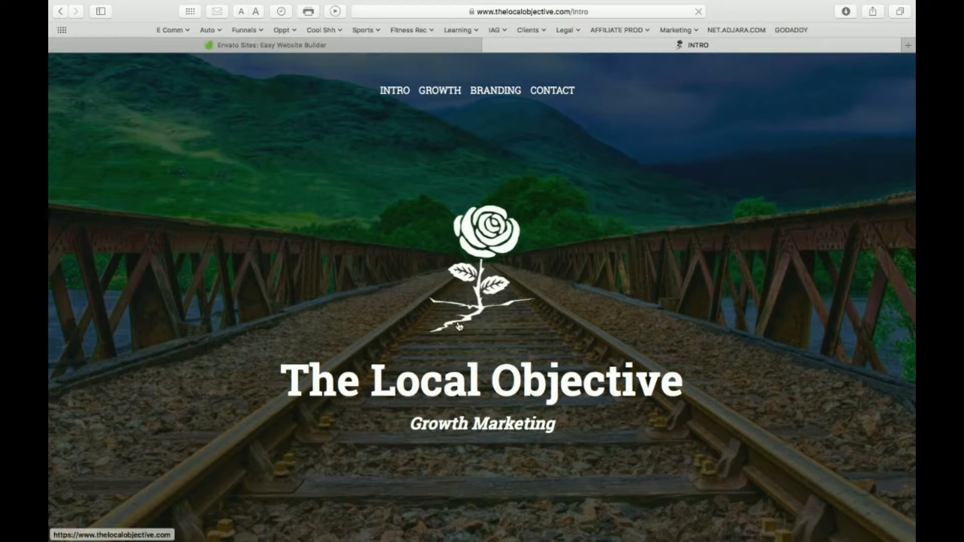
scroll(459, 326, down, 10)
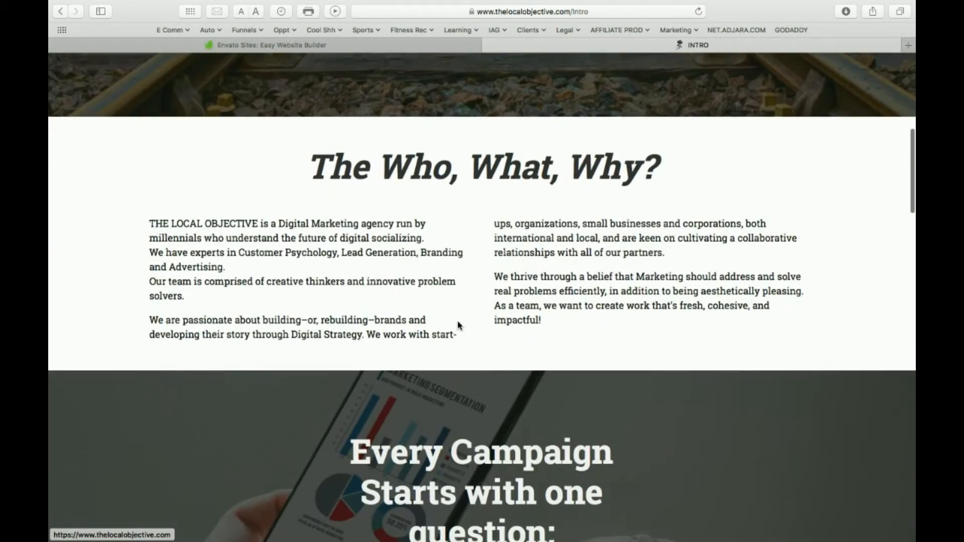
scroll(477, 301, down, 2)
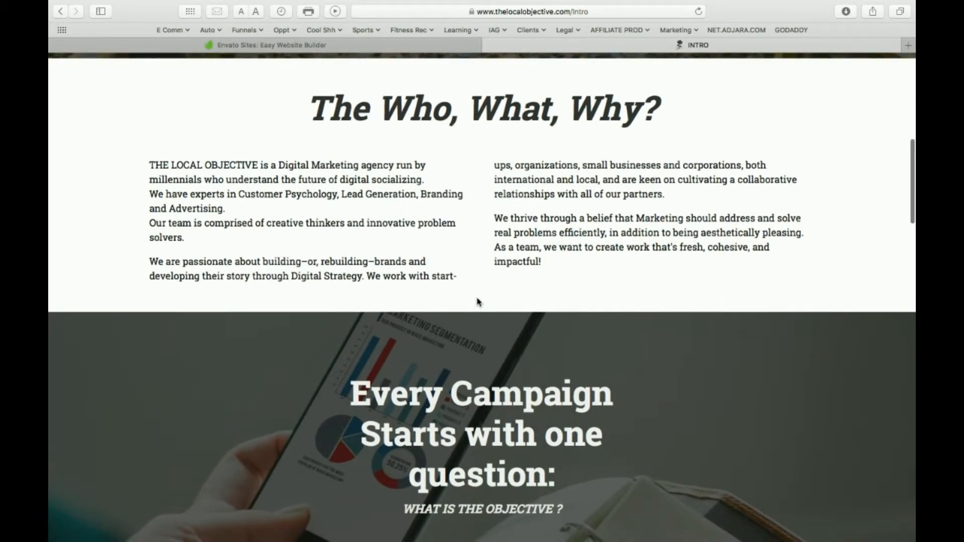
scroll(421, 388, down, 4)
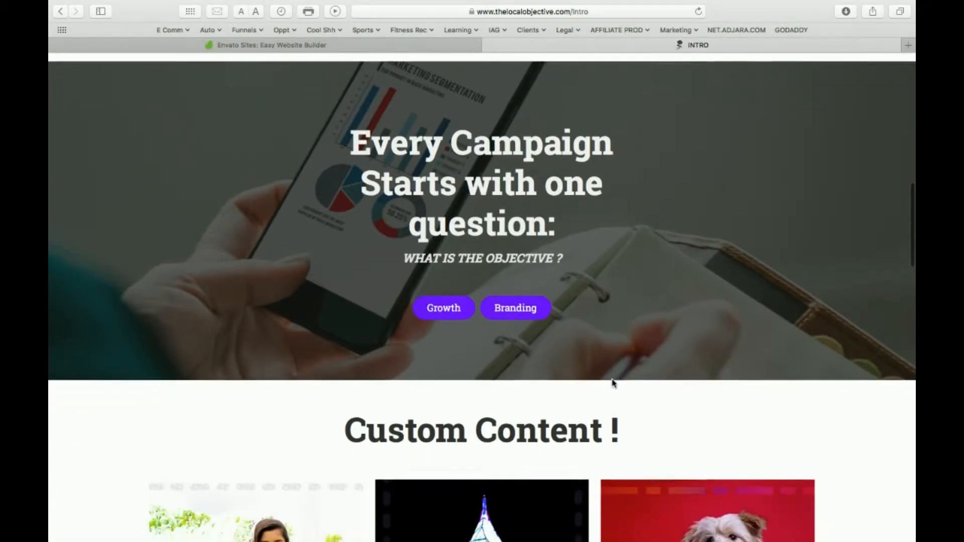
scroll(610, 382, down, 2)
scroll(675, 287, down, 2)
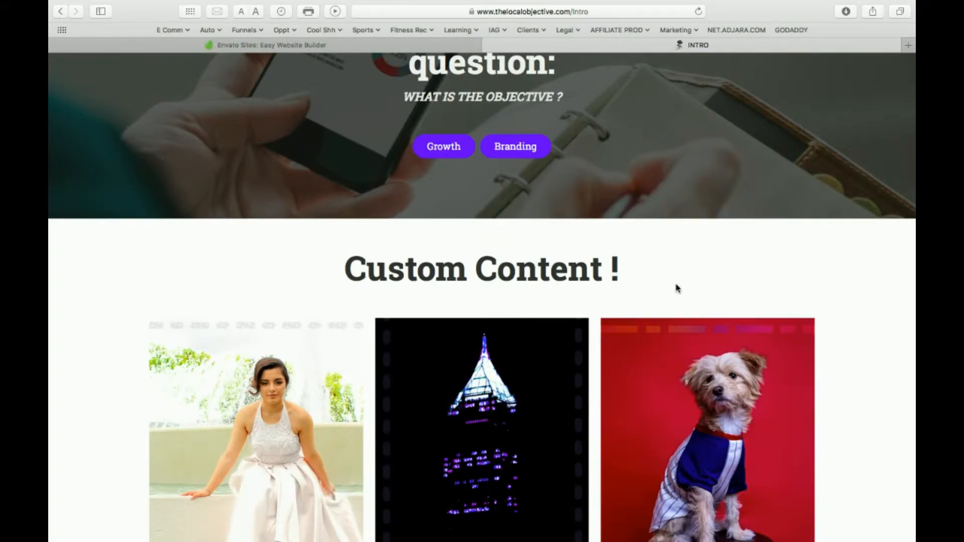
scroll(676, 288, down, 5)
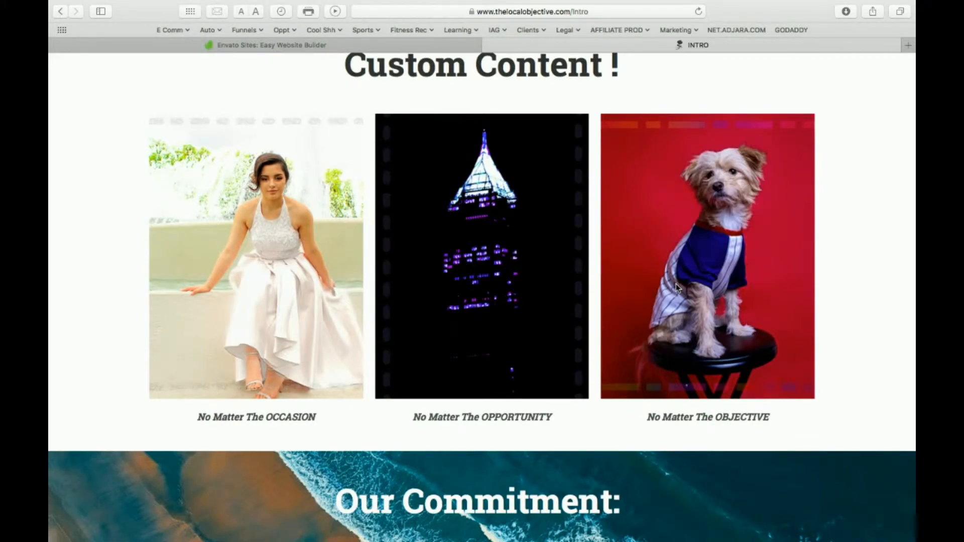
scroll(676, 284, down, 12)
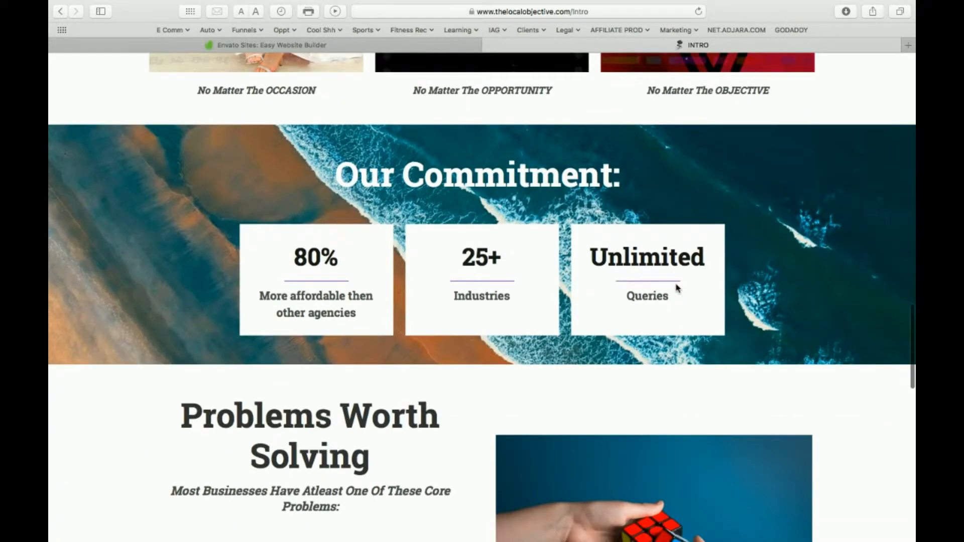
scroll(700, 432, up, 6)
scroll(699, 432, down, 18)
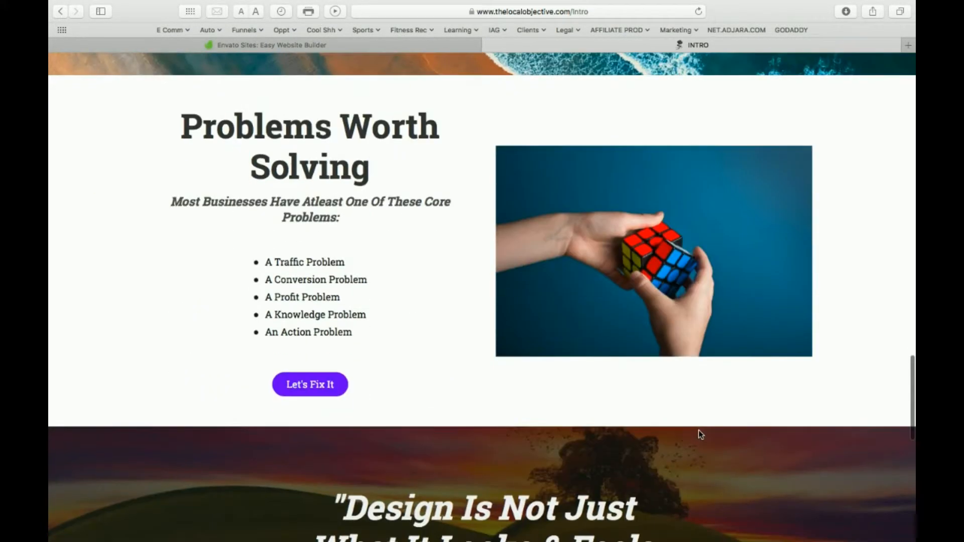
scroll(701, 435, up, 20)
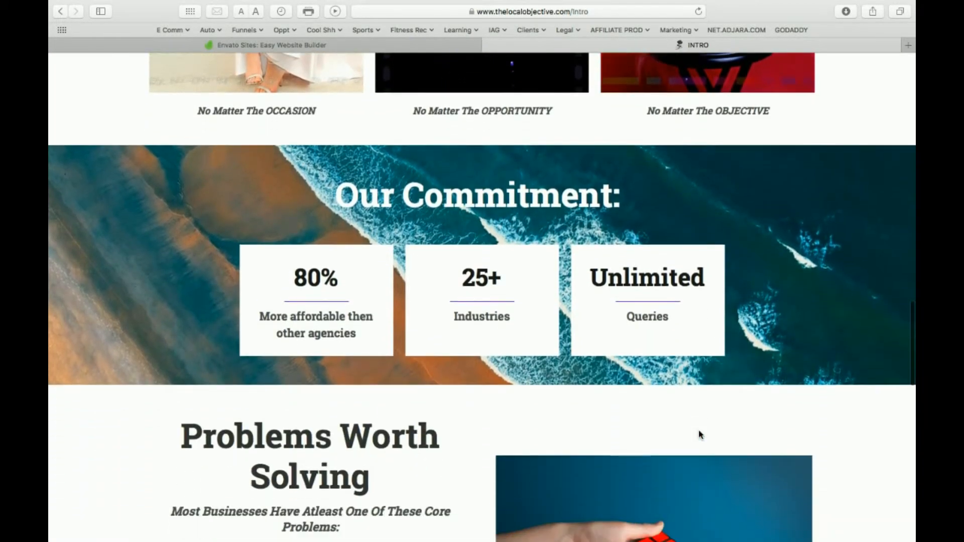
scroll(700, 435, down, 14)
scroll(700, 435, up, 20)
scroll(700, 435, up, 8)
Open the website's Growth page and look through its campaign tools, customer journey graphic and questions section.
click(439, 93)
scroll(554, 350, down, 1)
scroll(552, 350, down, 10)
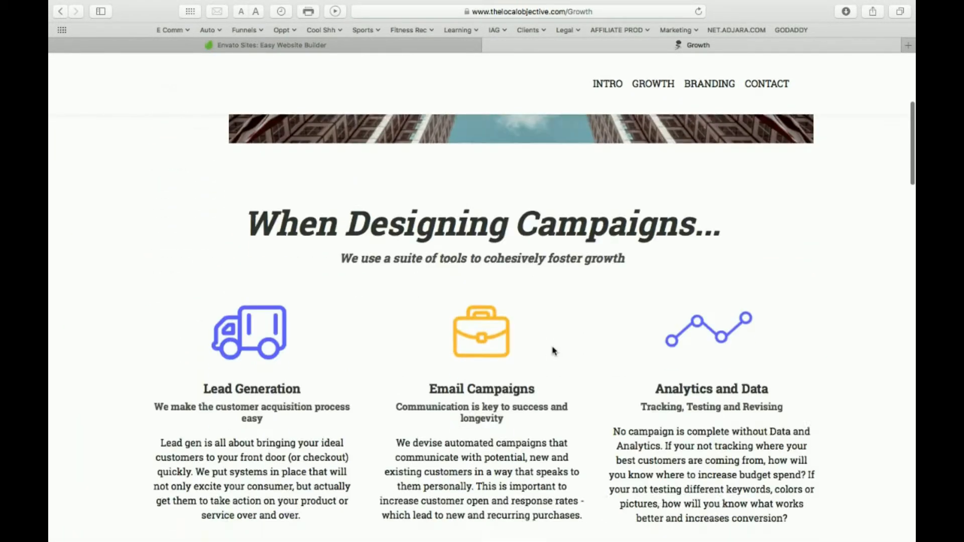
scroll(554, 351, down, 20)
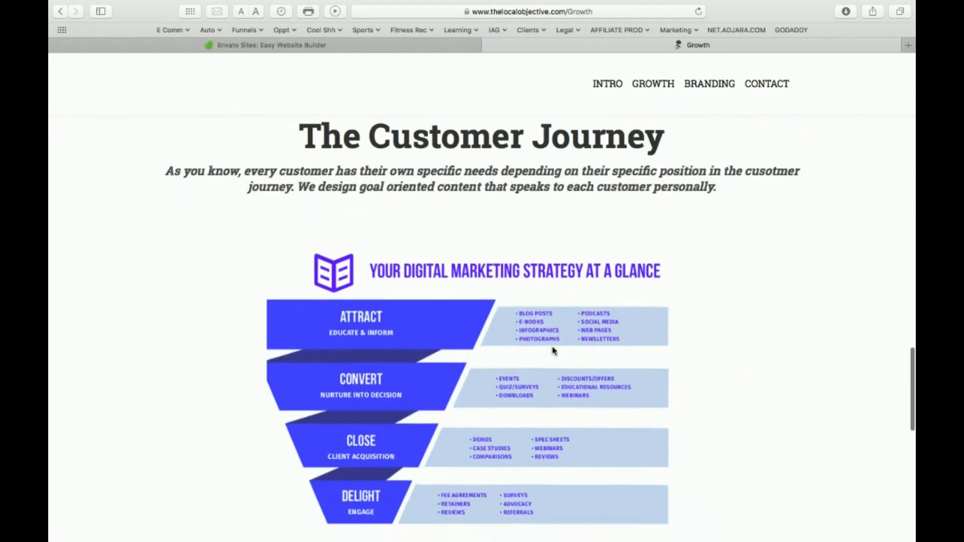
scroll(554, 350, down, 2)
scroll(554, 351, up, 20)
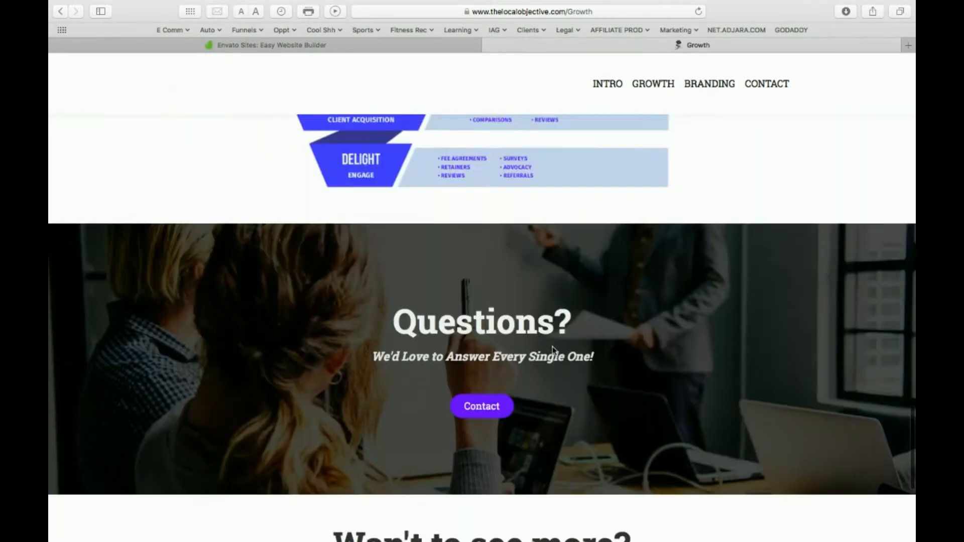
scroll(554, 351, up, 10)
scroll(441, 313, down, 2)
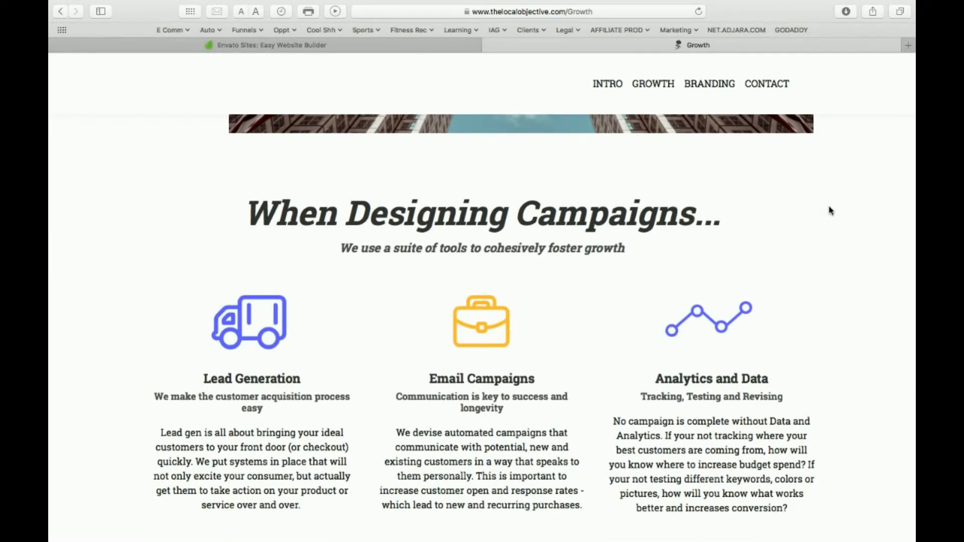
Open the website's Branding page and look it over from the heading image to the footer.
click(700, 85)
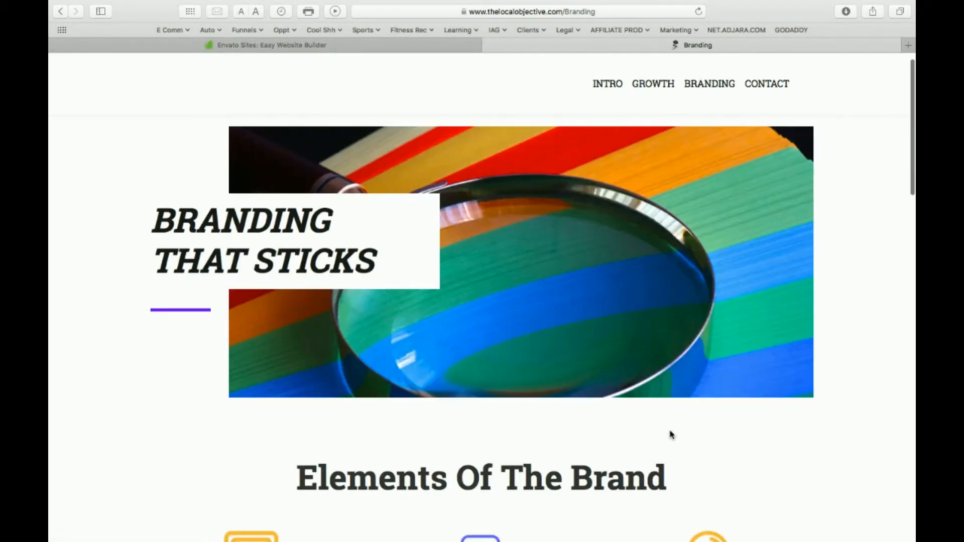
scroll(671, 435, down, 15)
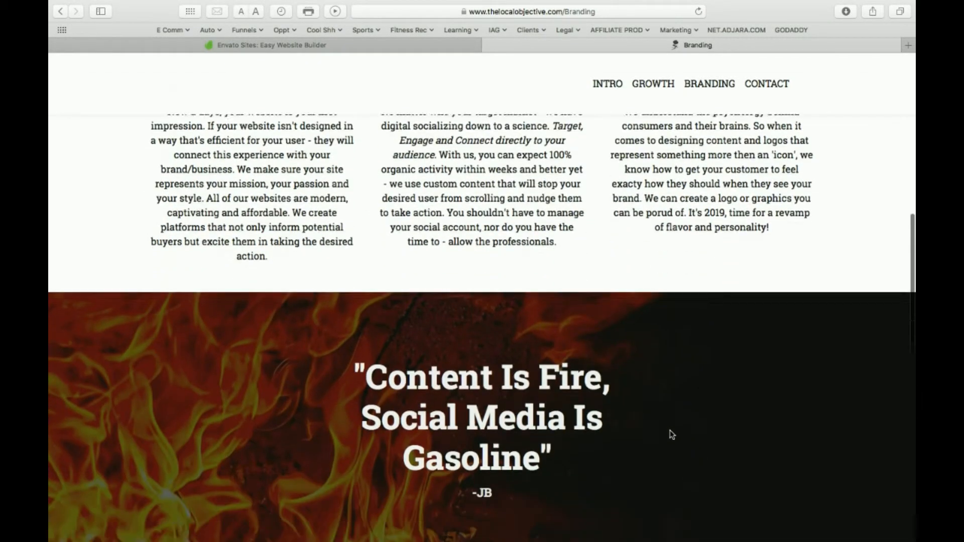
scroll(671, 434, down, 8)
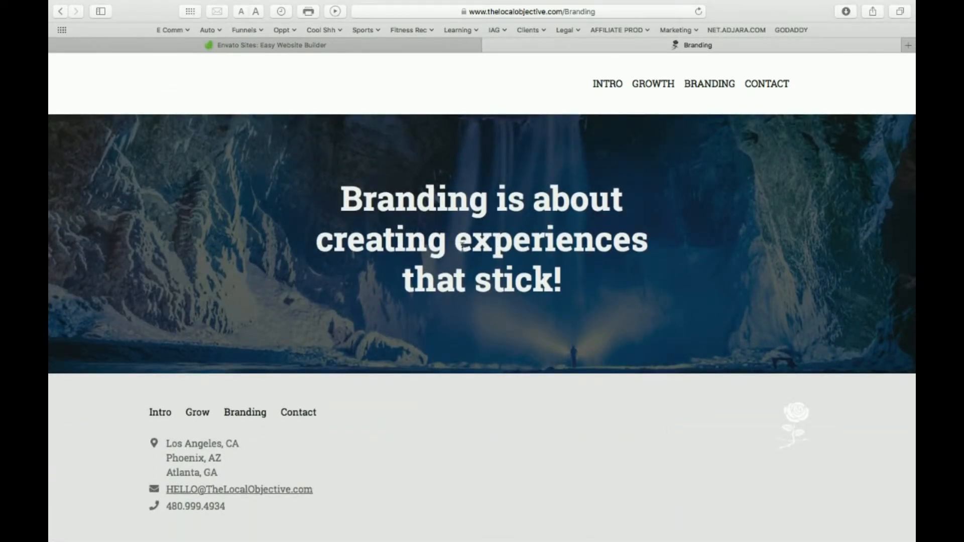
scroll(462, 245, up, 20)
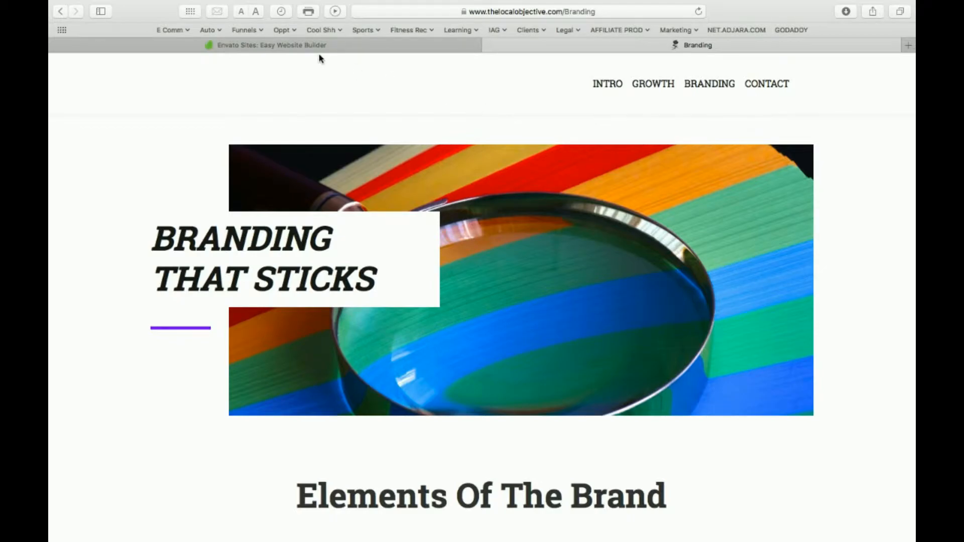
Switch to the Google Slides presentation and advance it to the Key Resources slide.
key(ctrl+Right)
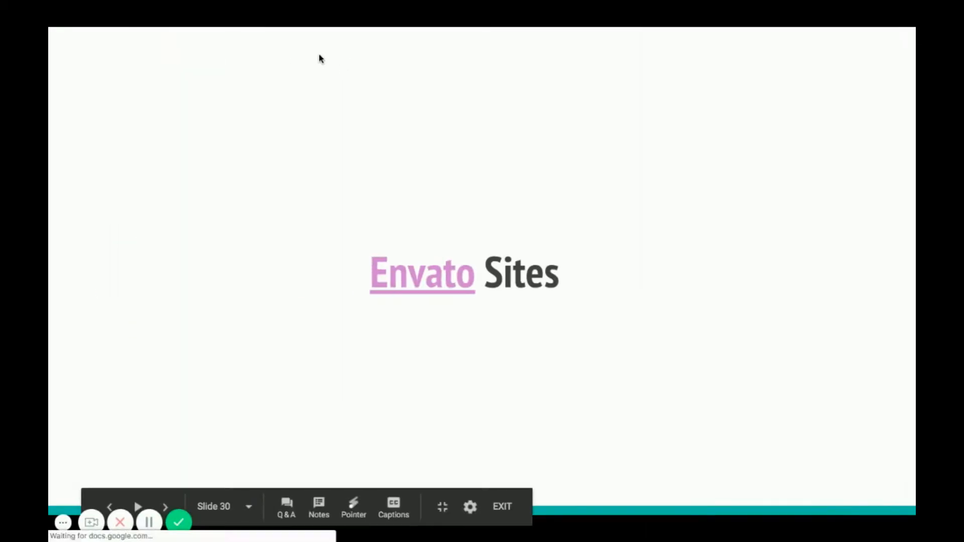
key(Right)
key(Right)
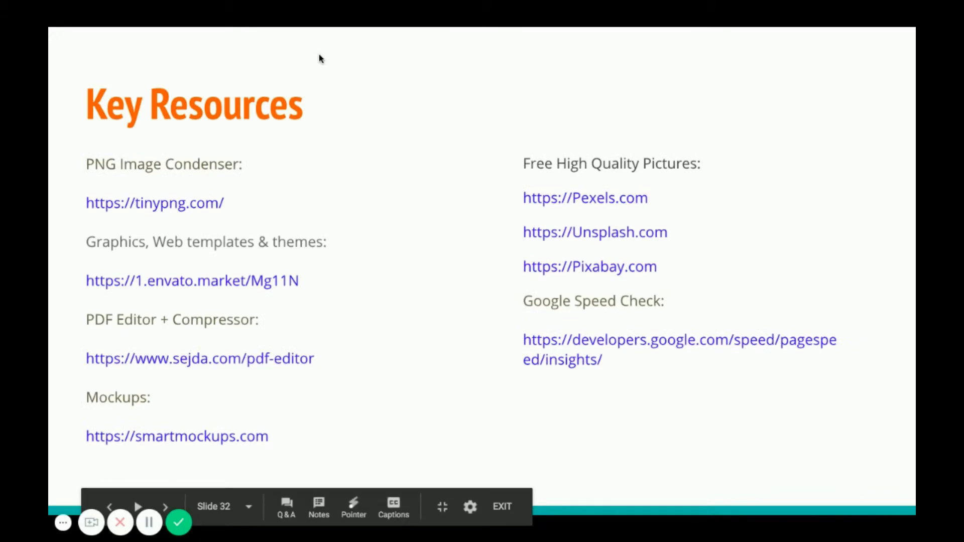